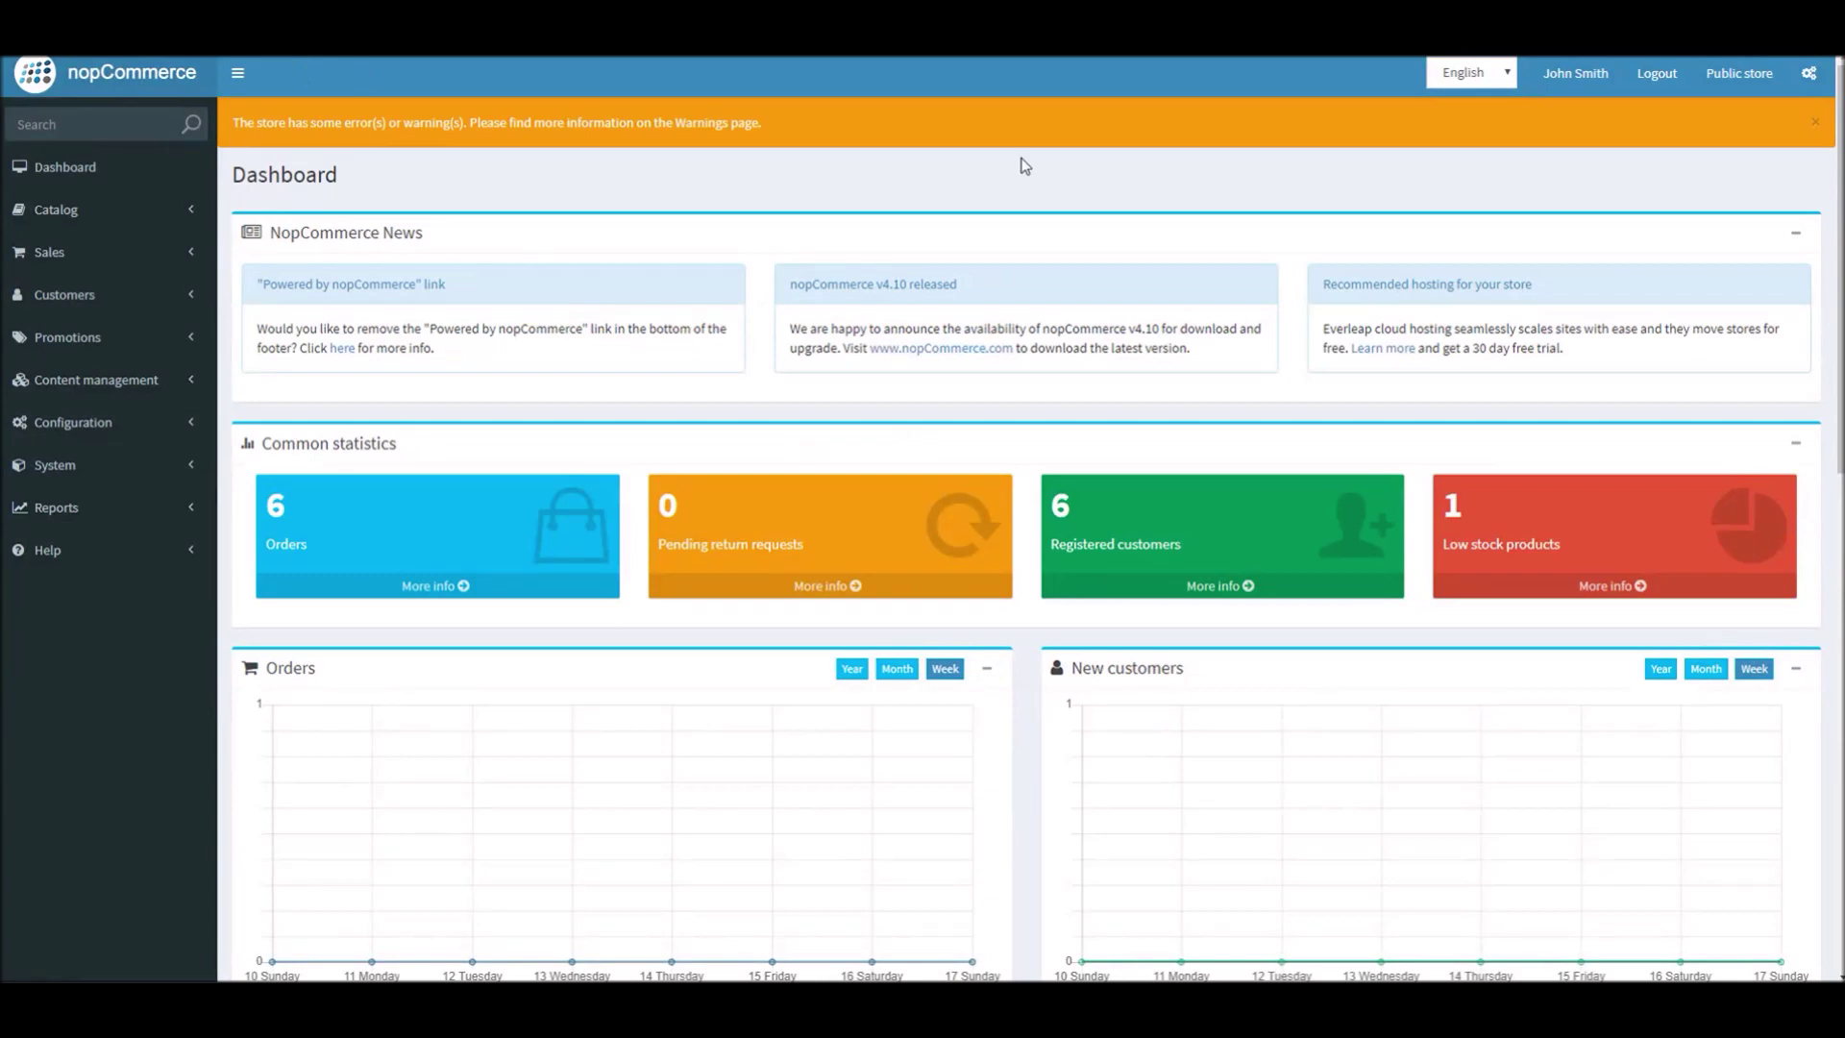
Step: Open the customer roles list and highlight the Administrators and Forum Moderators roles
click(84, 305)
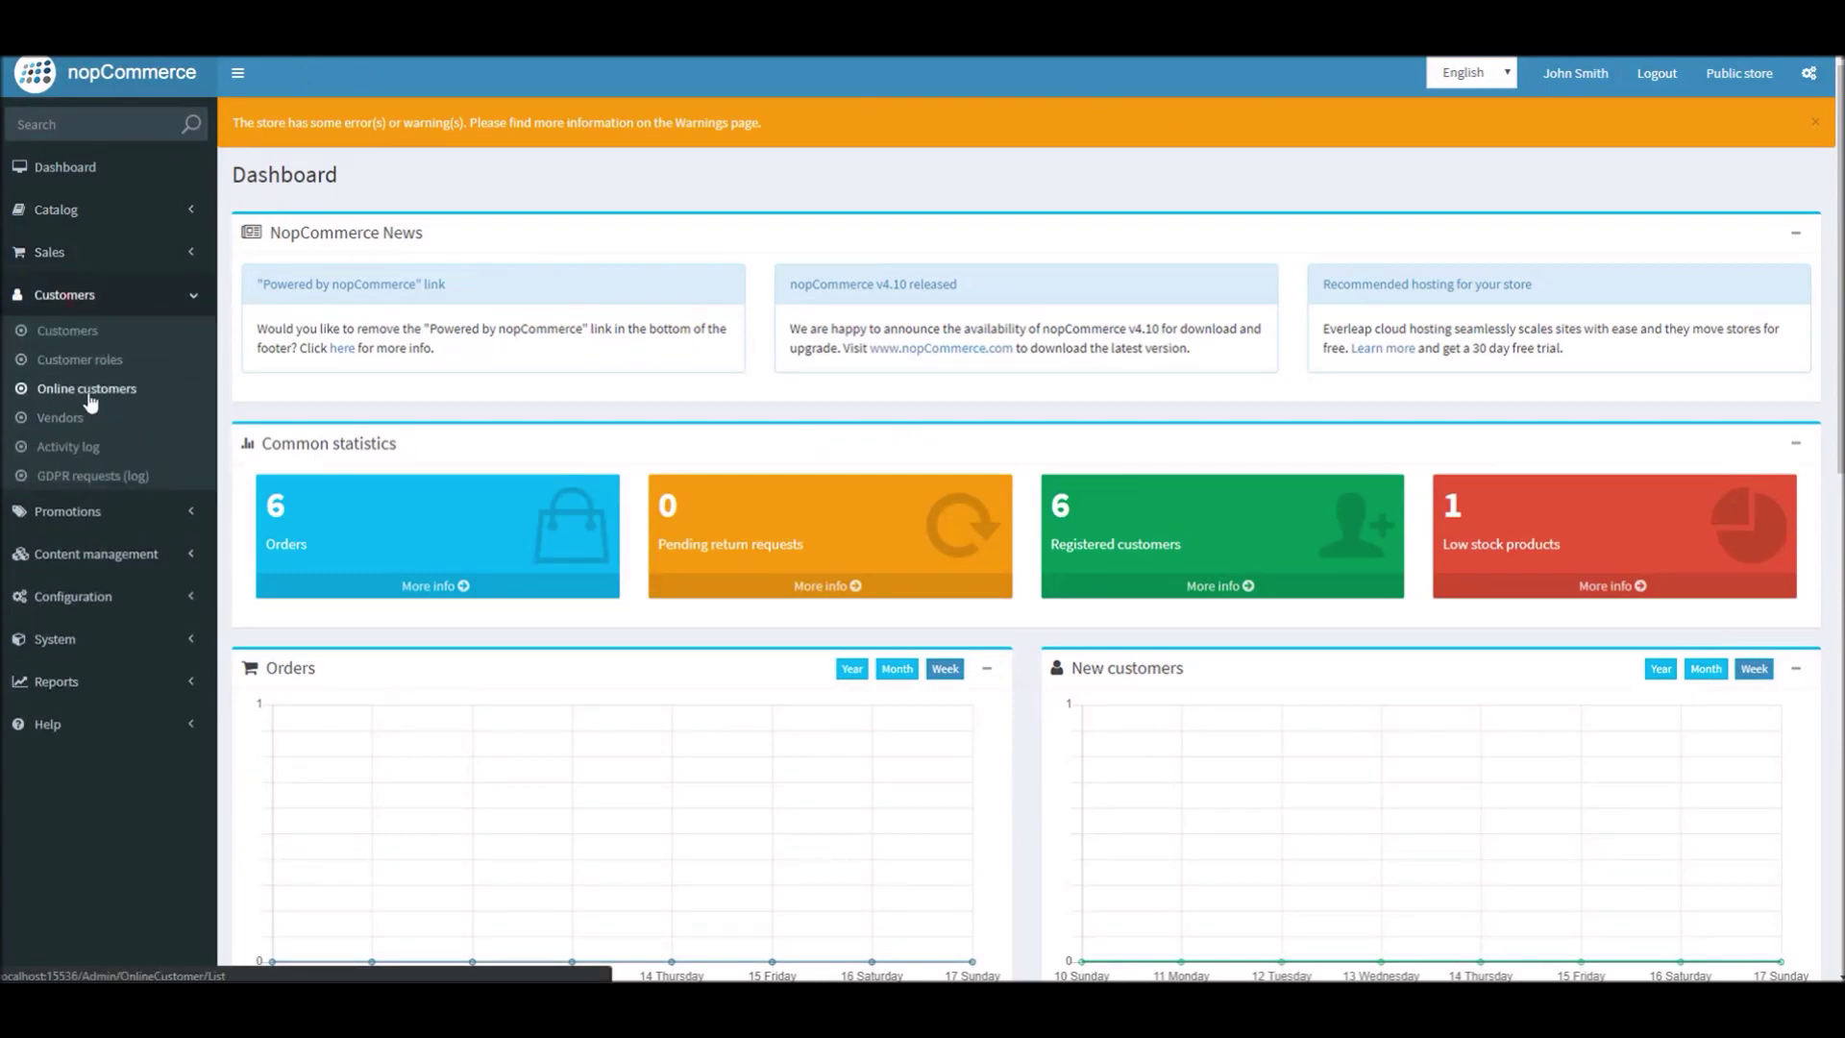
click(81, 363)
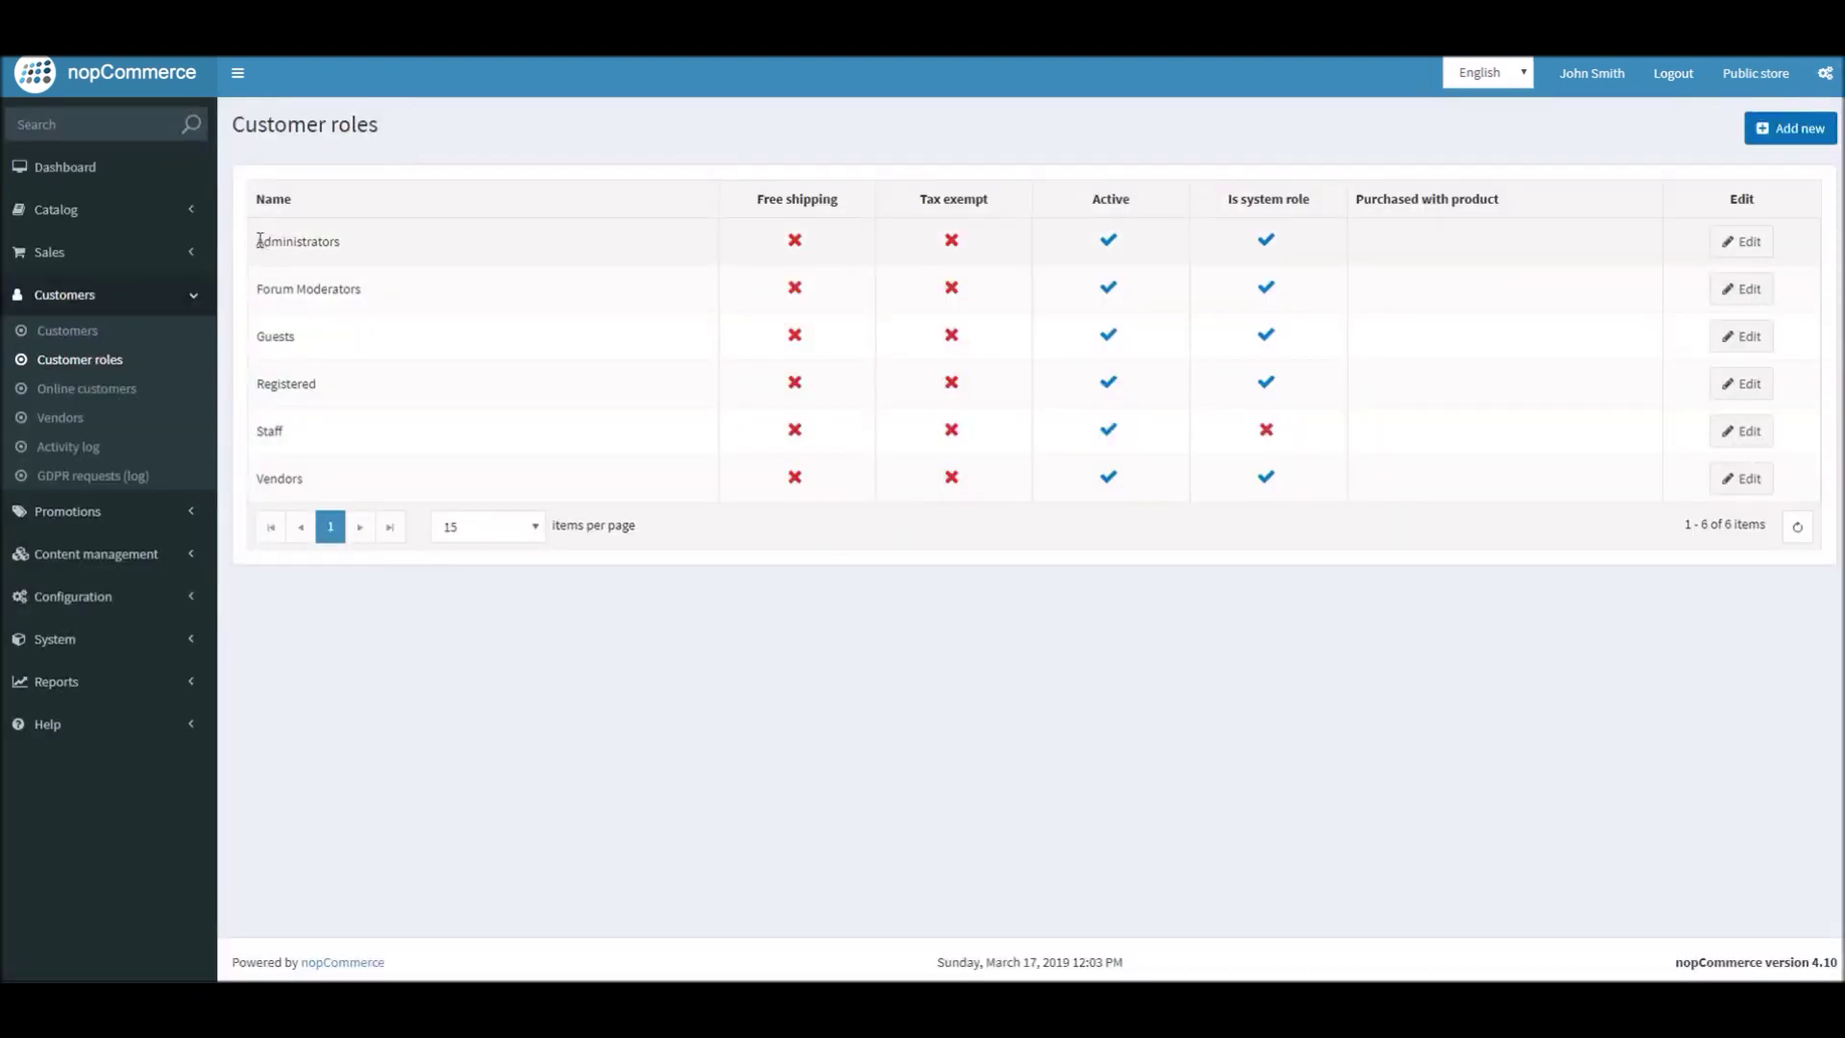
drag(258, 240, 412, 247)
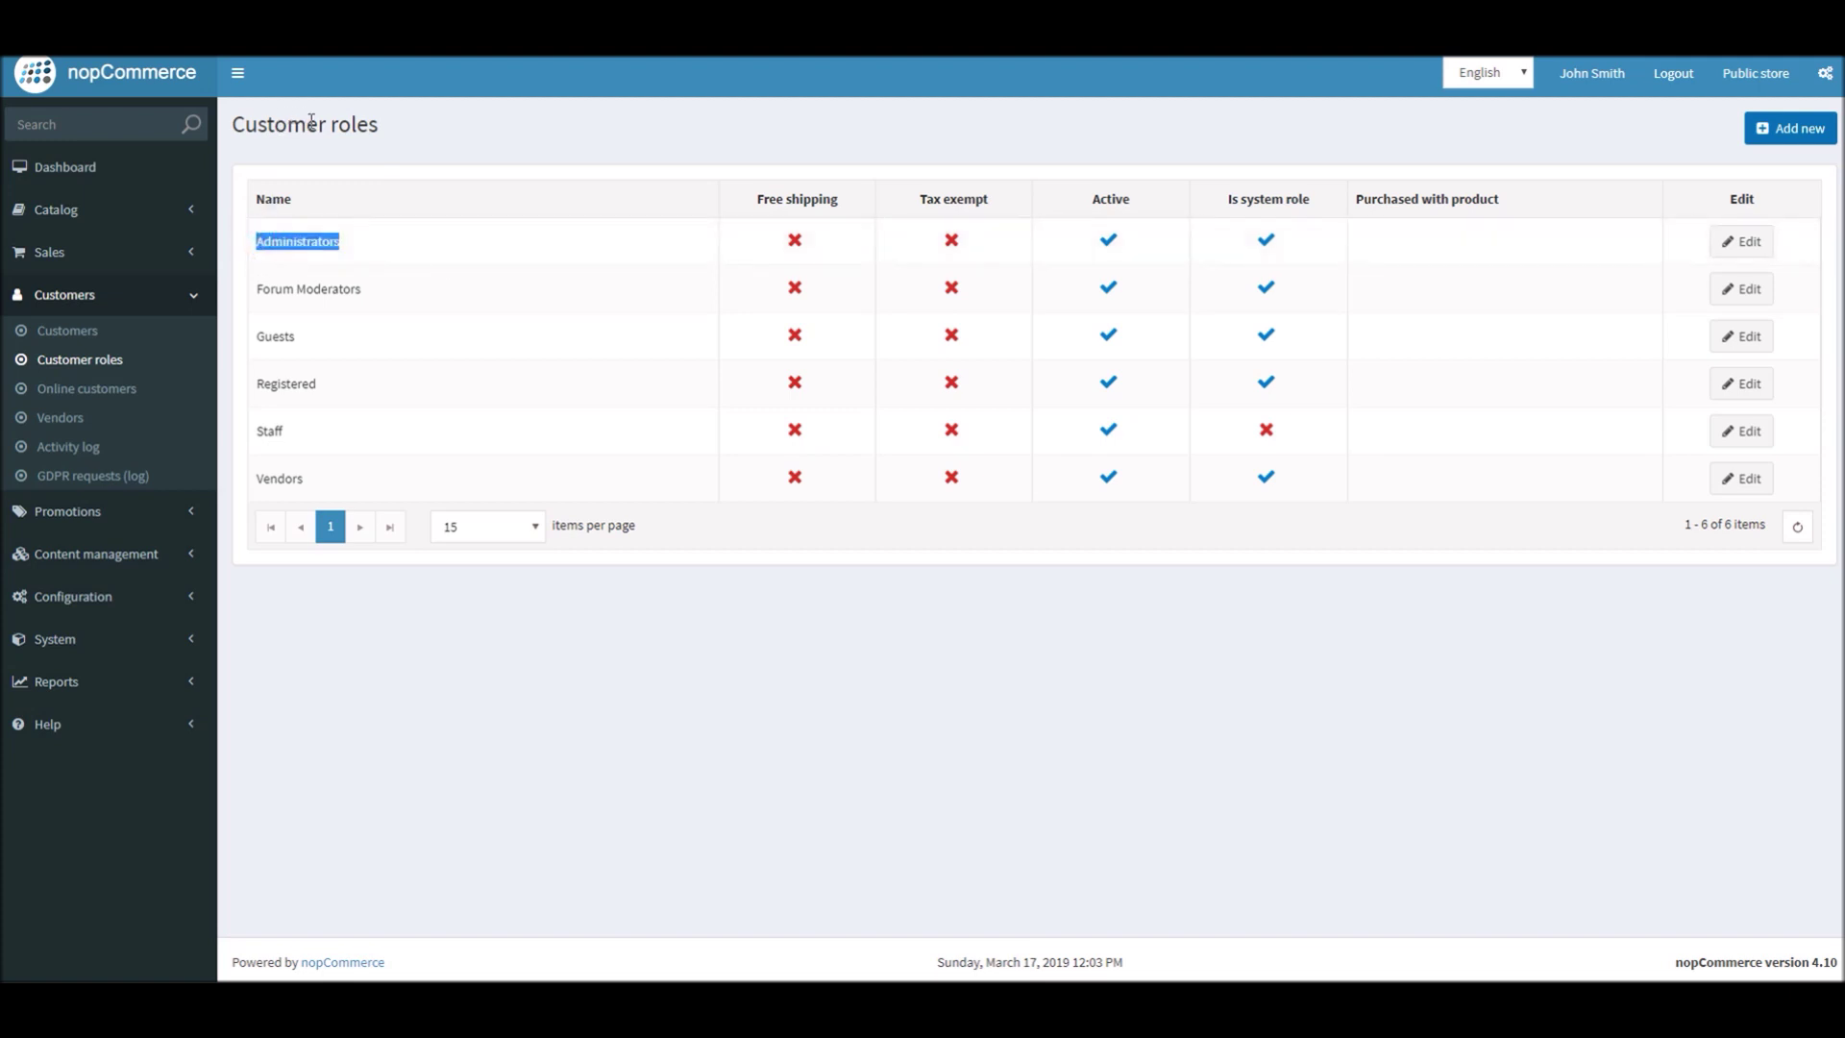
click(318, 245)
drag(256, 288, 359, 290)
Step: Highlight the Guests, Registered and Vendors roles, then open the Staff role for editing
double_click(289, 335)
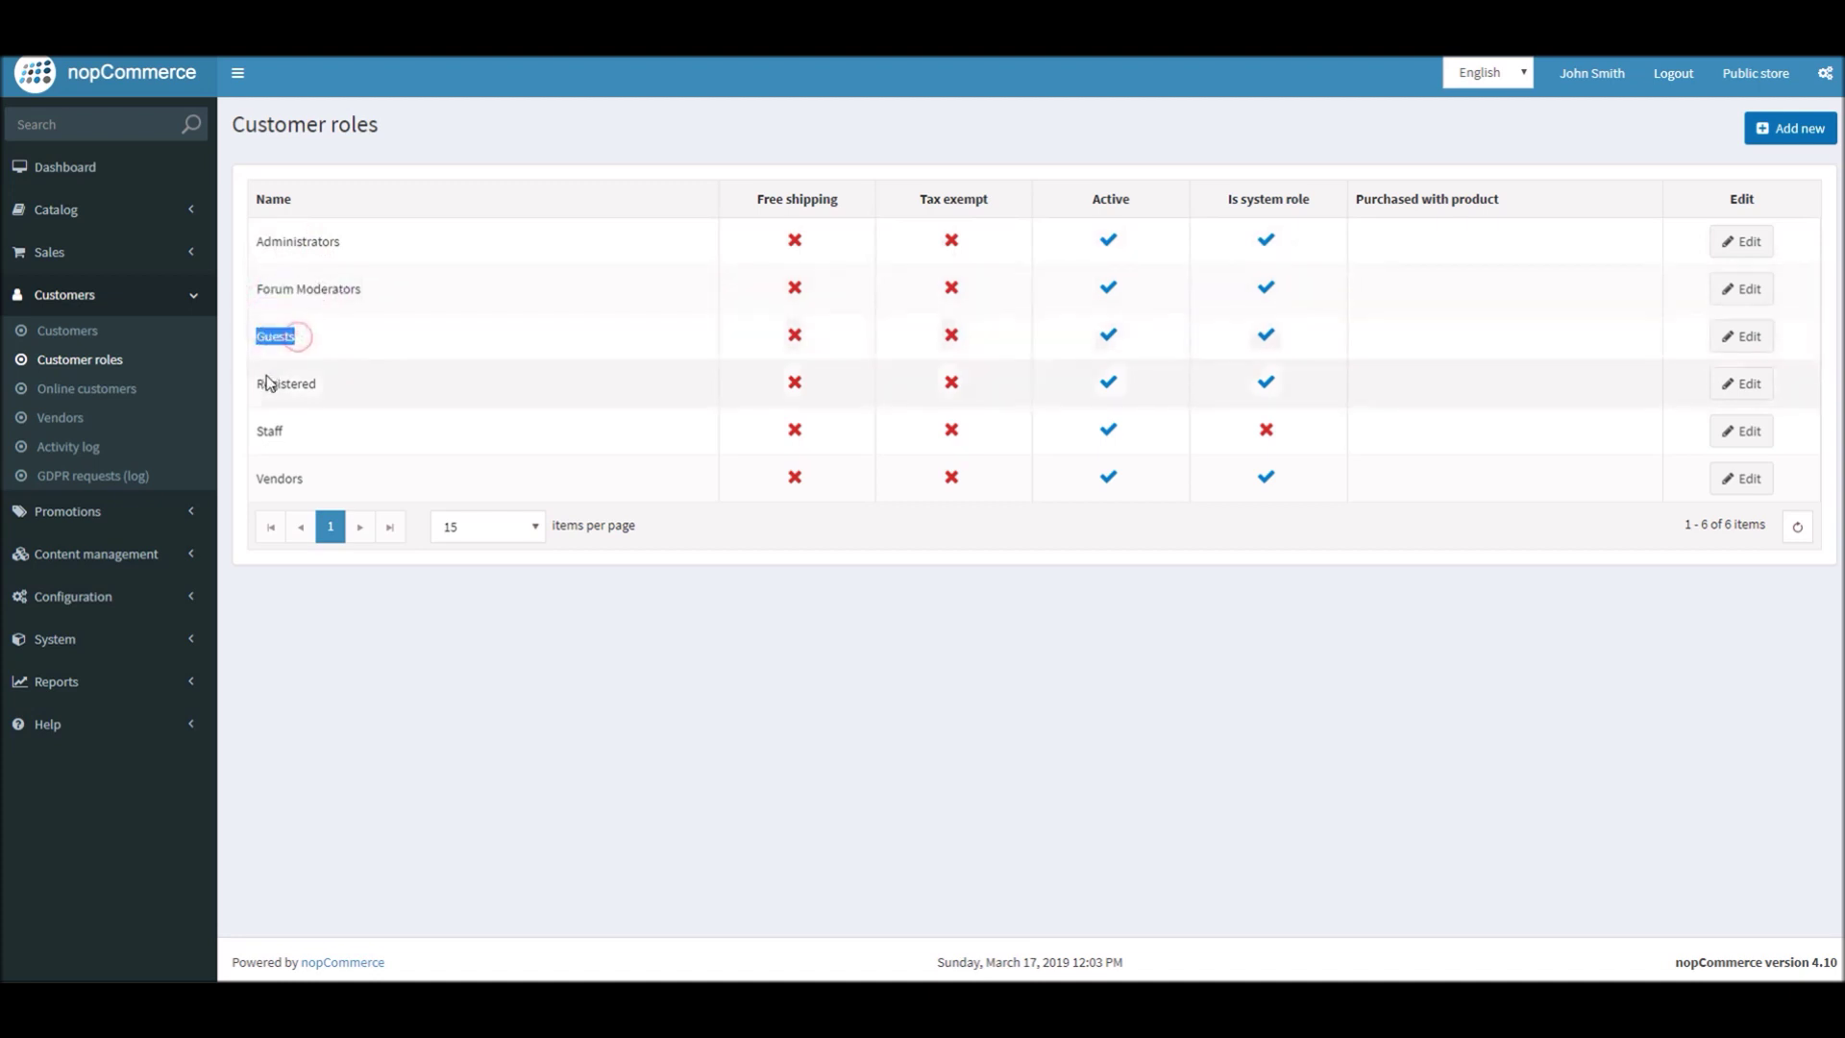
double_click(266, 383)
mouse_move(255, 477)
mouse_down()
mouse_move(309, 476)
mouse_move(287, 429)
mouse_up()
click(309, 478)
click(287, 430)
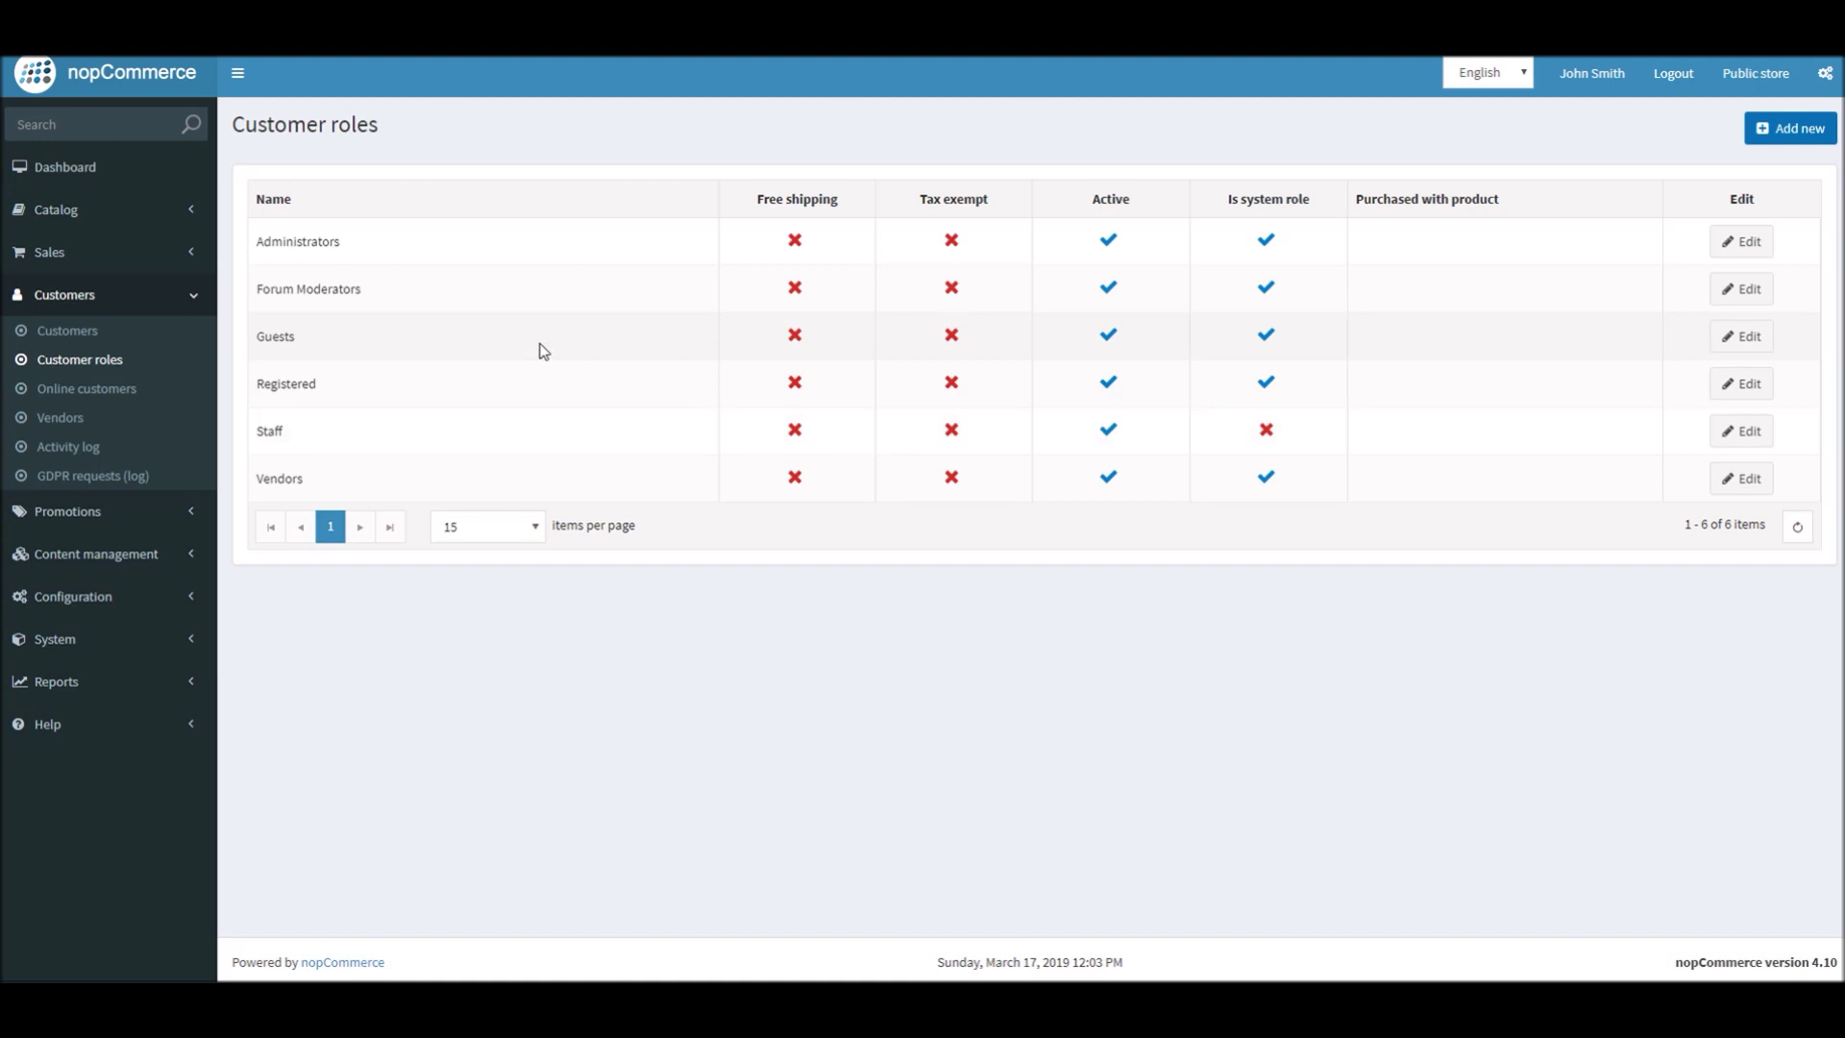
click(1734, 438)
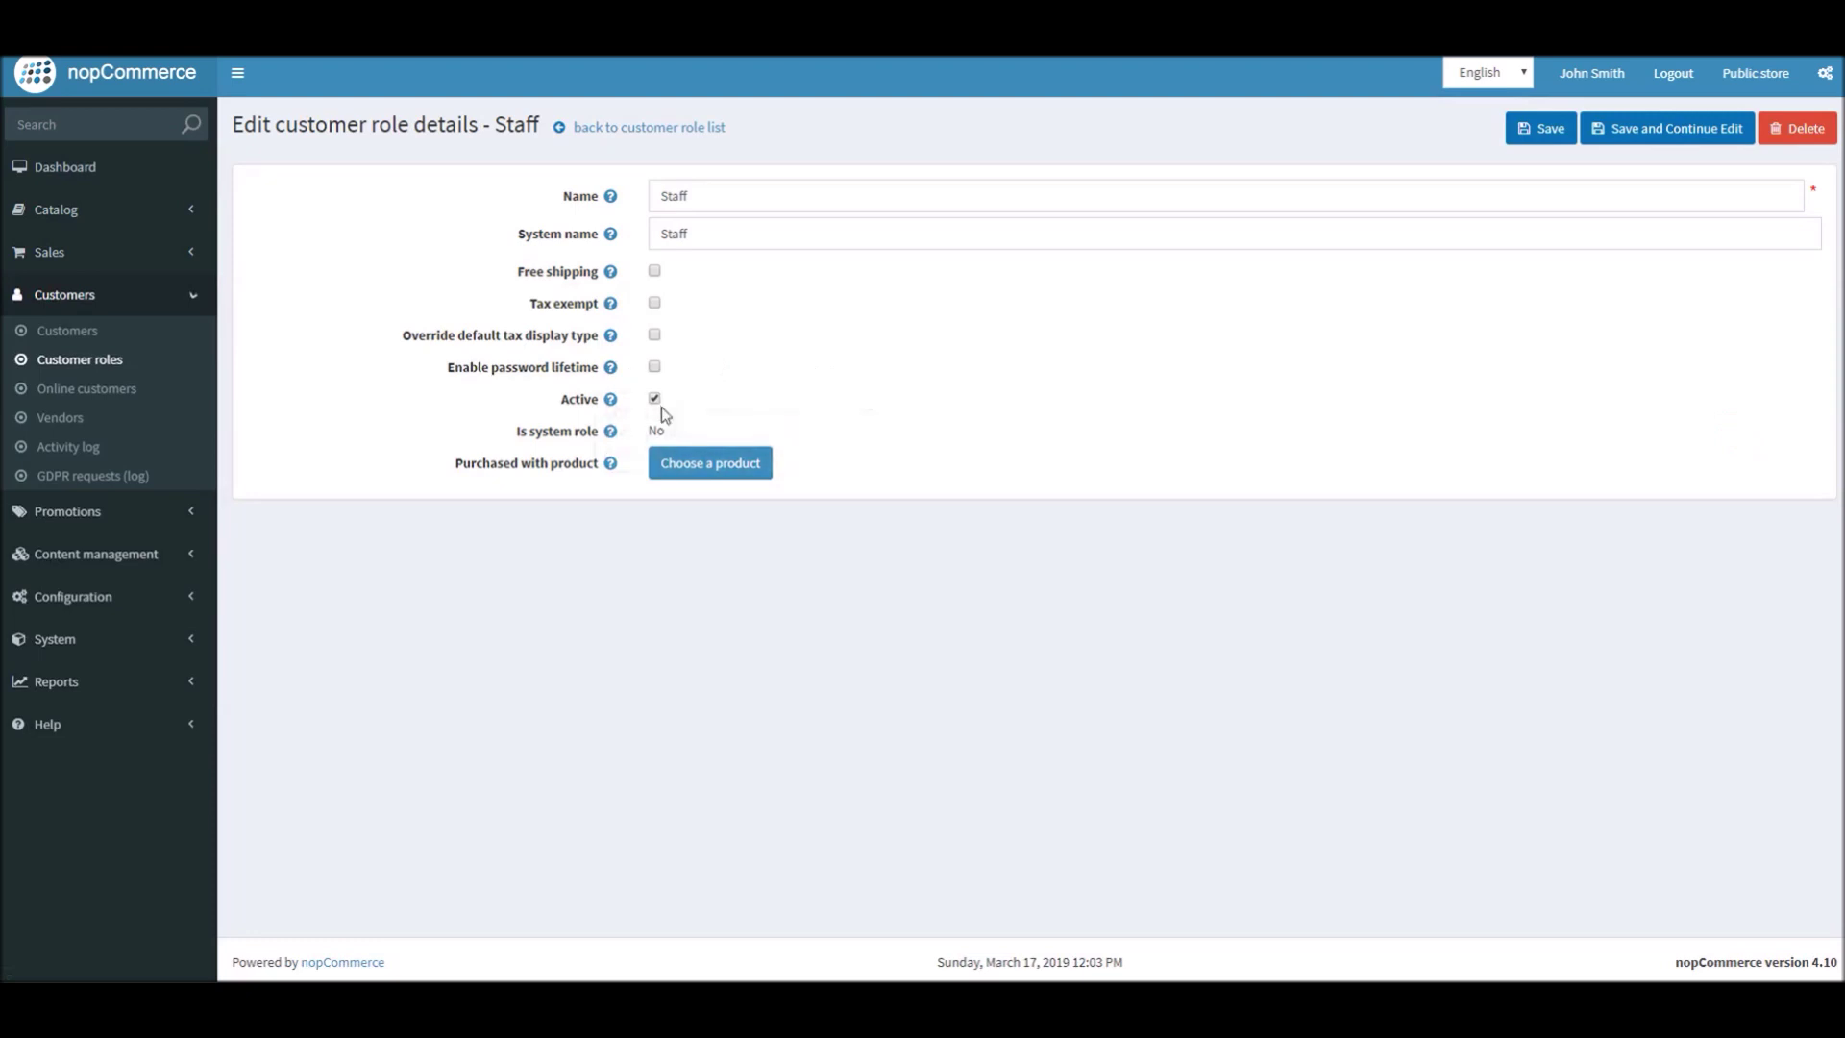
Step: Review the Staff role's name and system name, save it unchanged and return to the list
double_click(701, 199)
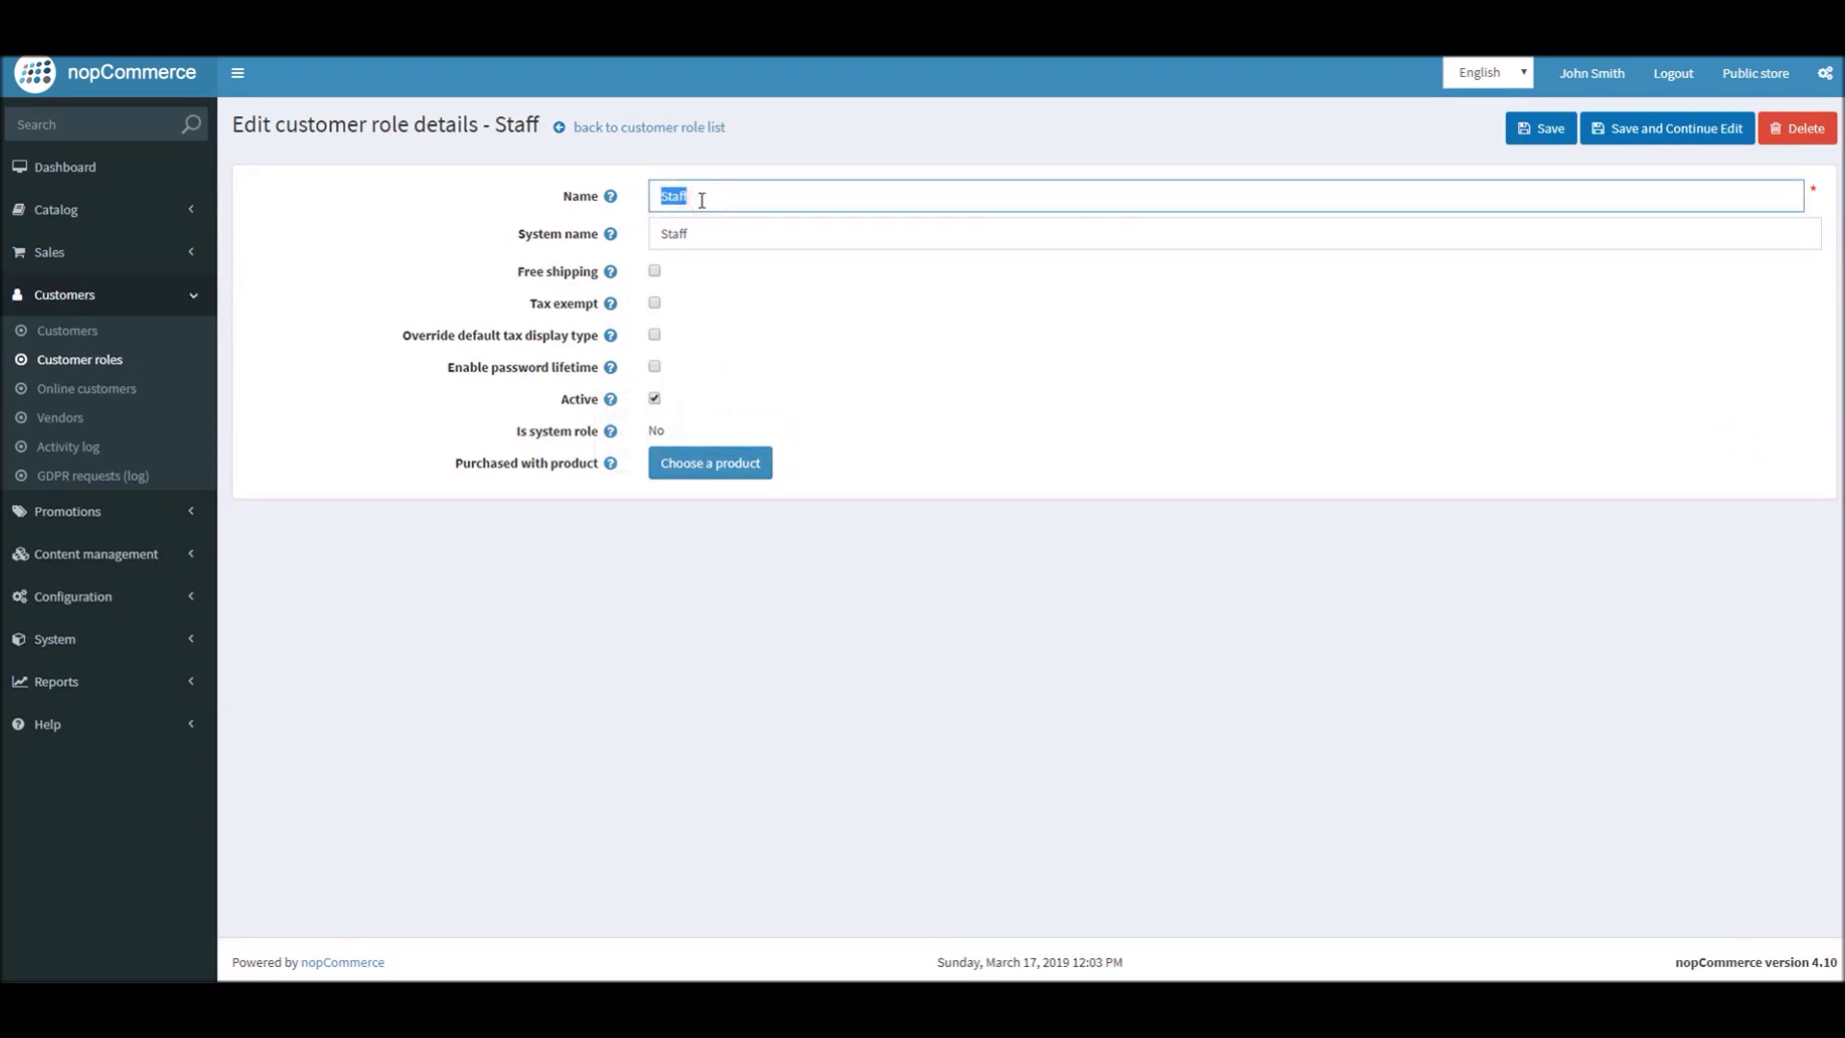
double_click(701, 230)
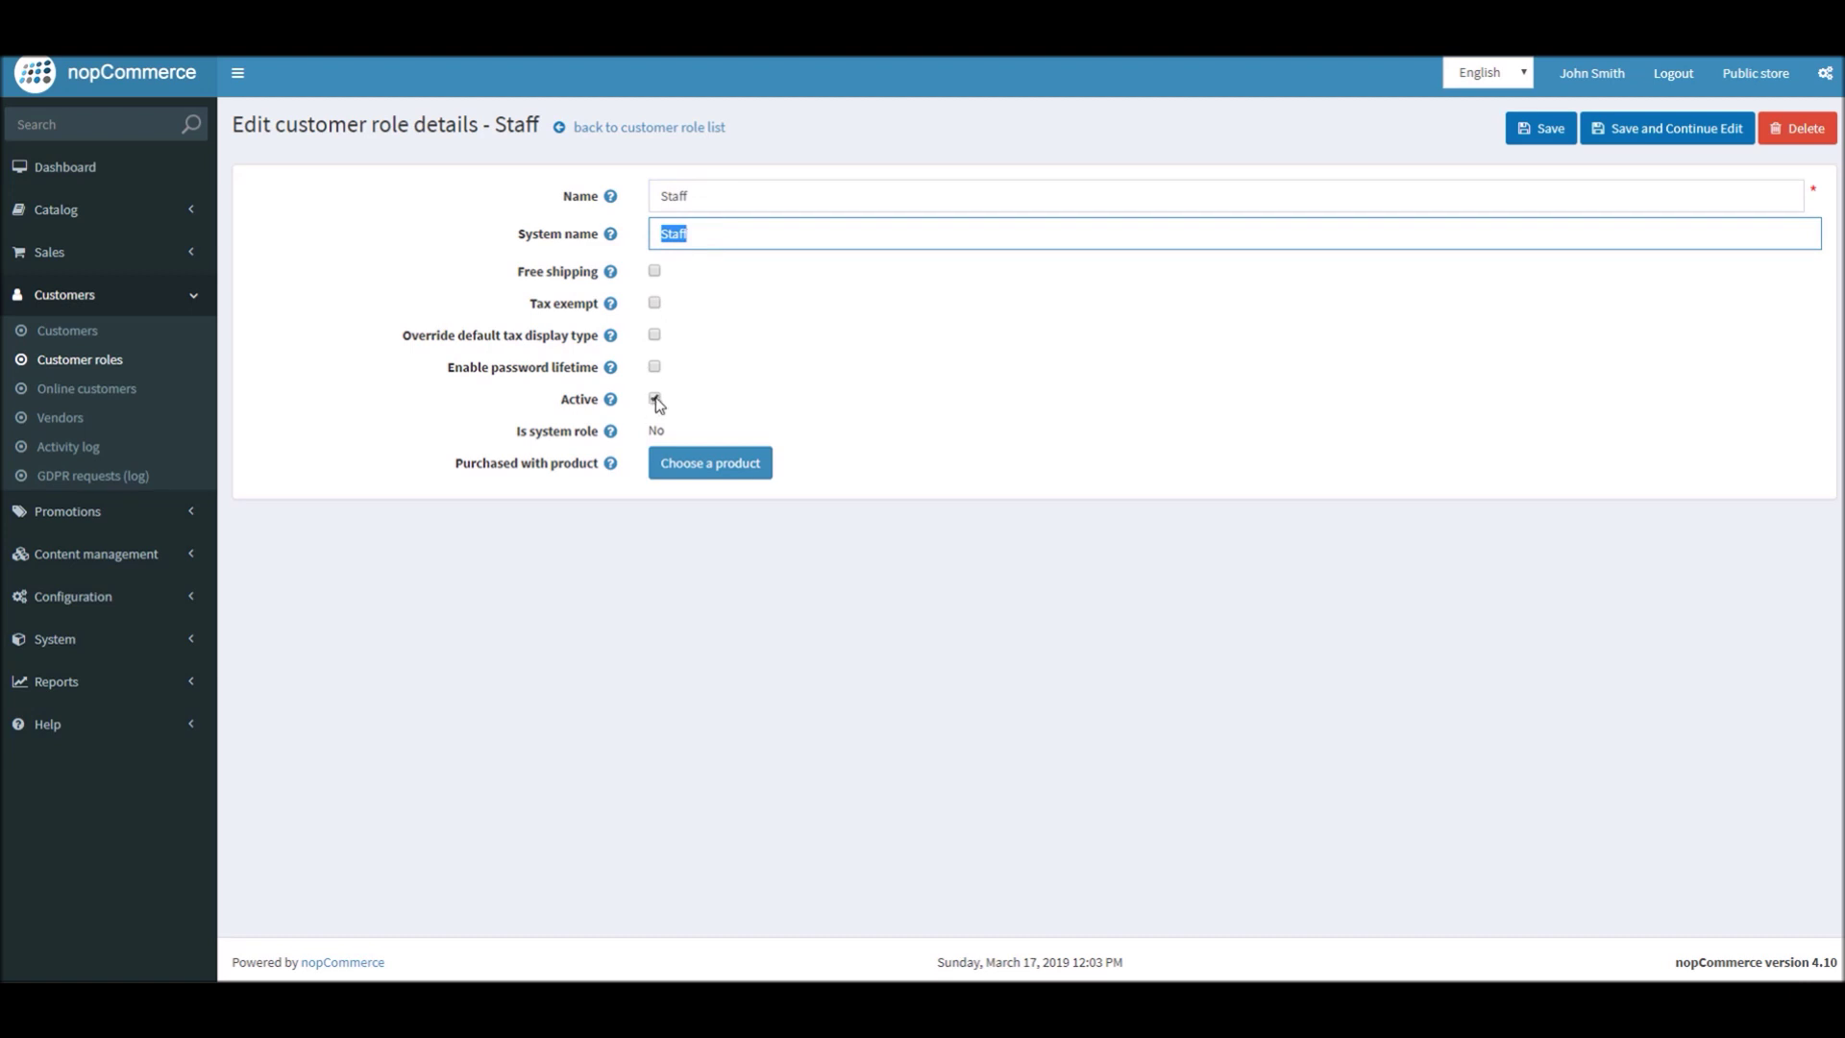
click(1657, 134)
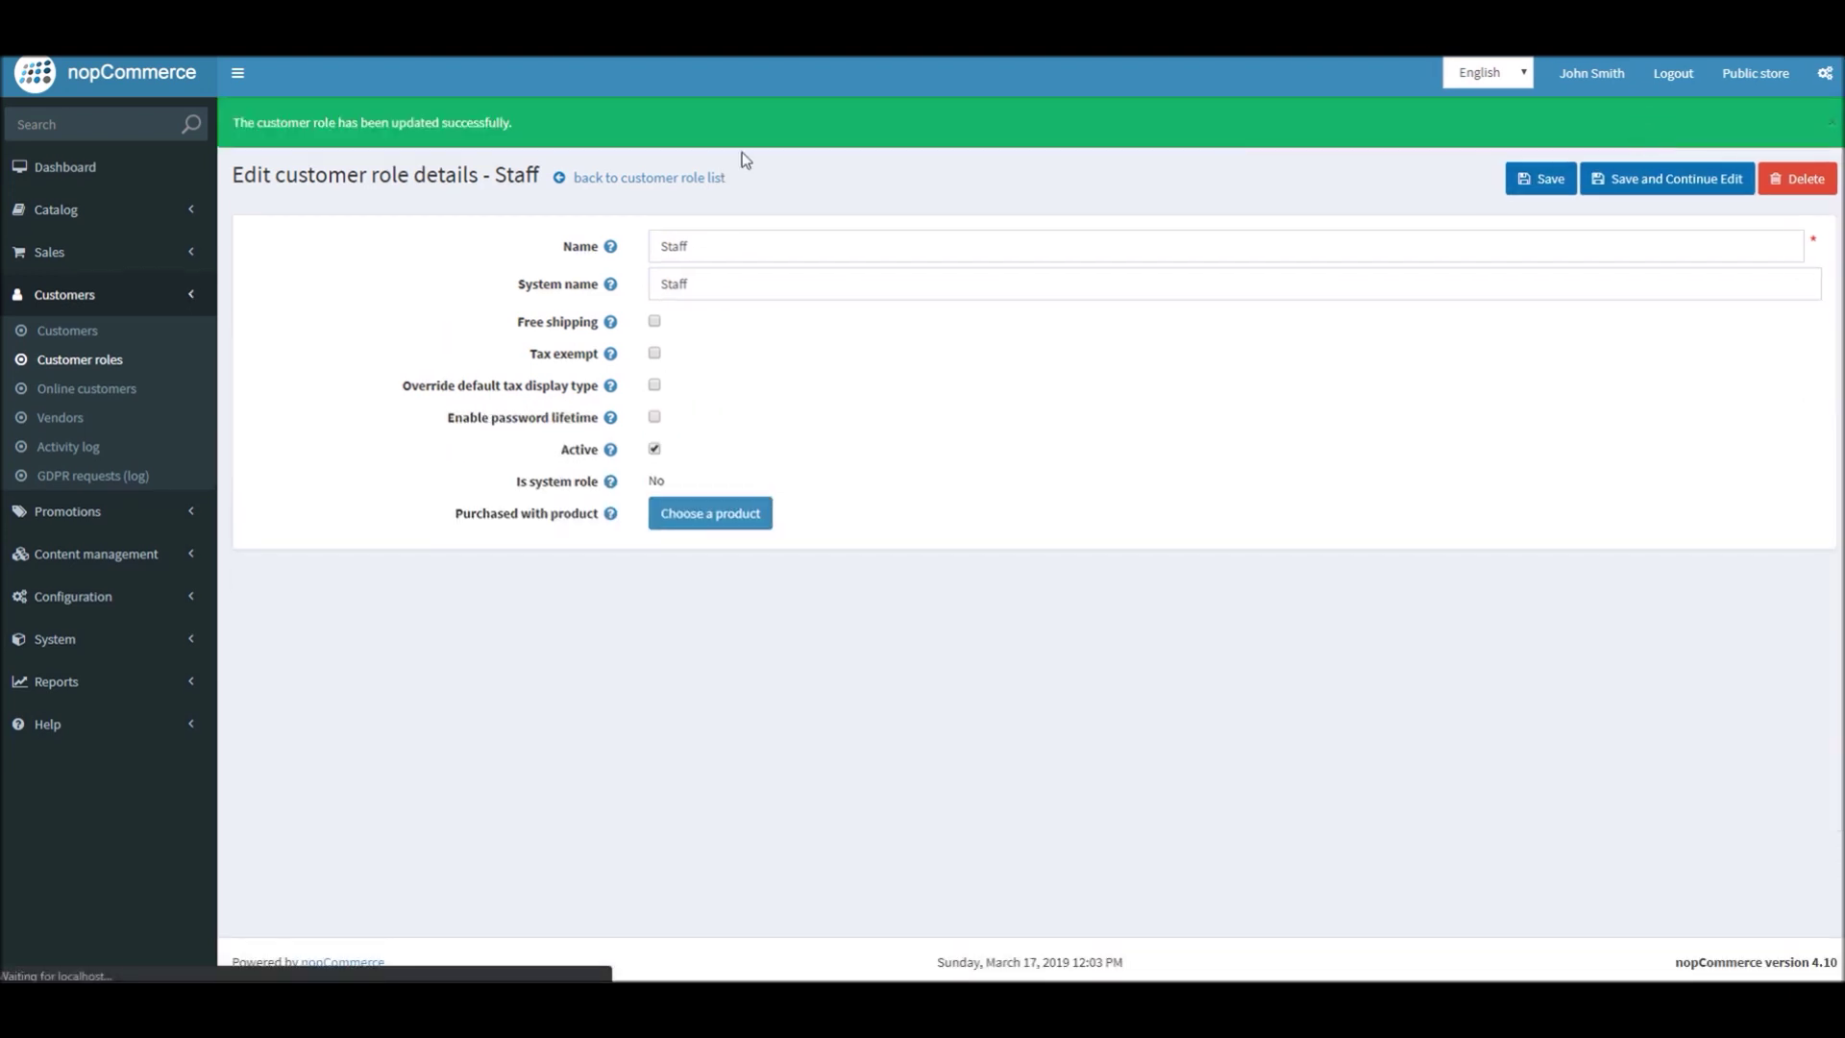
click(665, 178)
Step: Create a role named NewStaff with system name NewStaff, save it, and go back to the list
click(1804, 132)
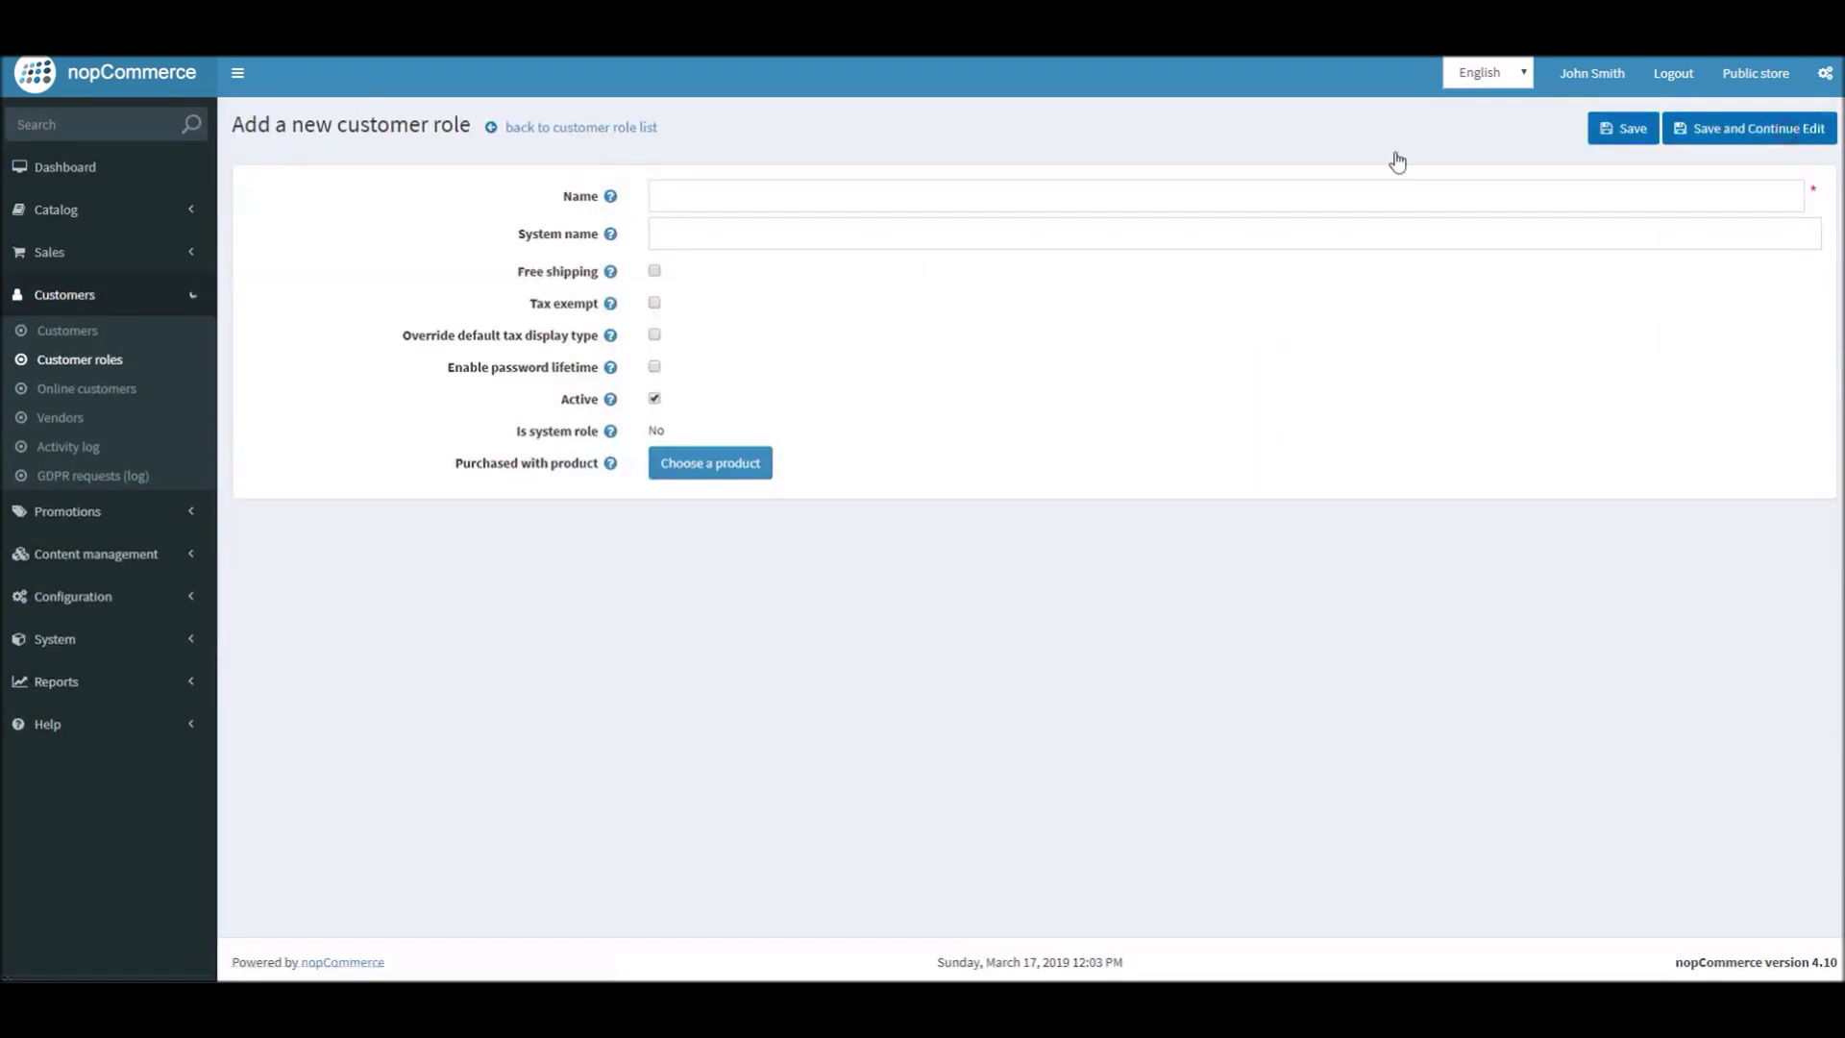
click(755, 184)
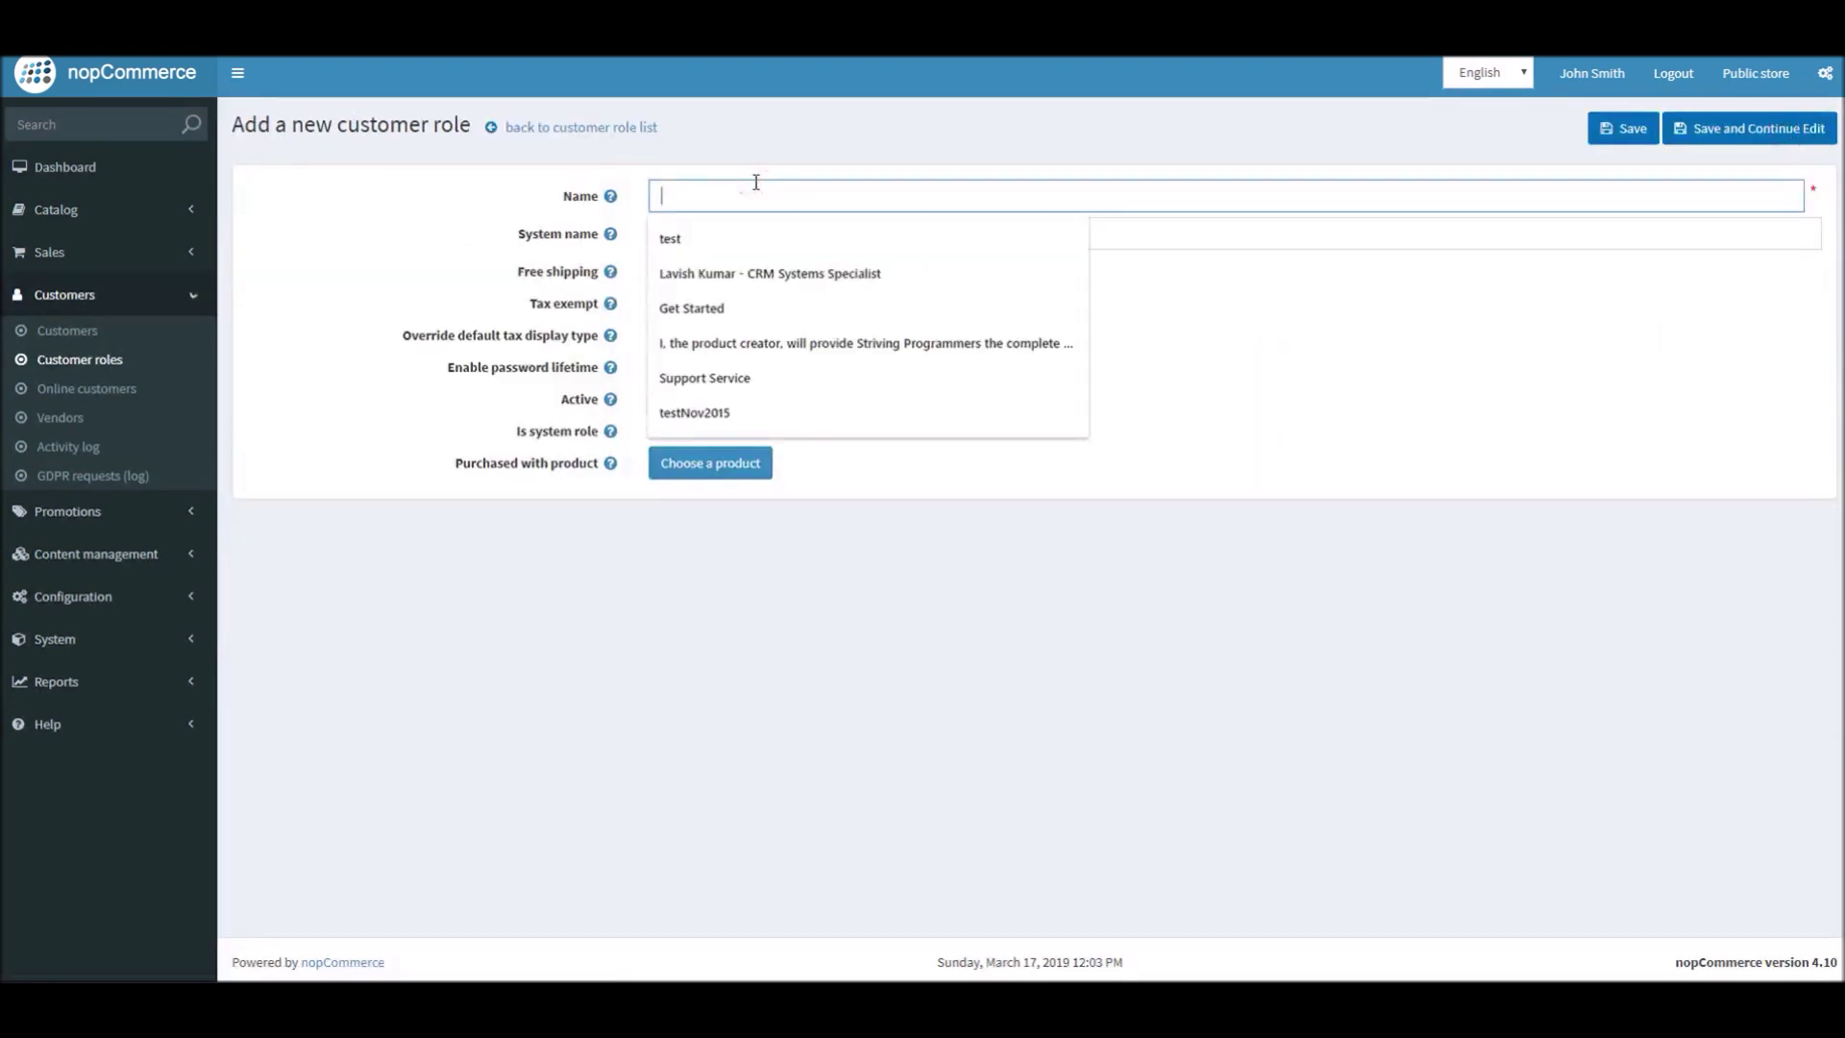
text(NewStaff)
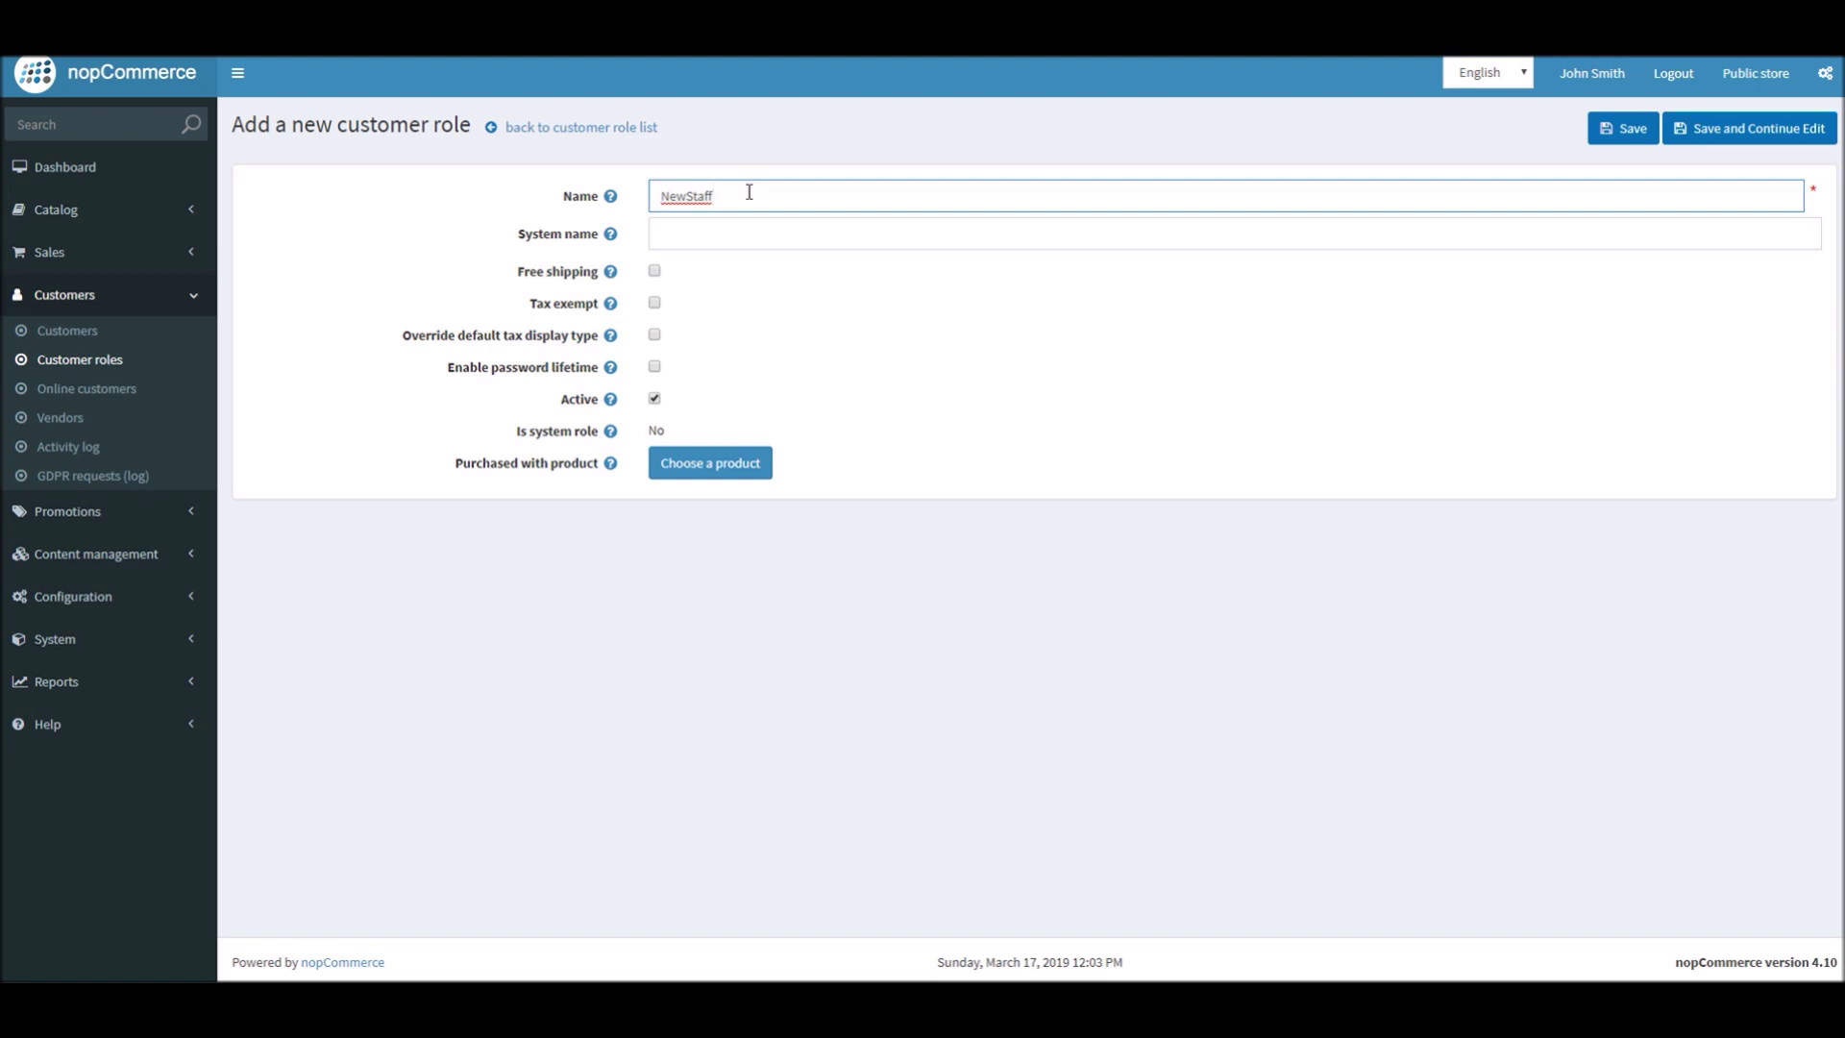
double_click(744, 193)
key(ctrl+c)
click(680, 233)
key(ctrl+v)
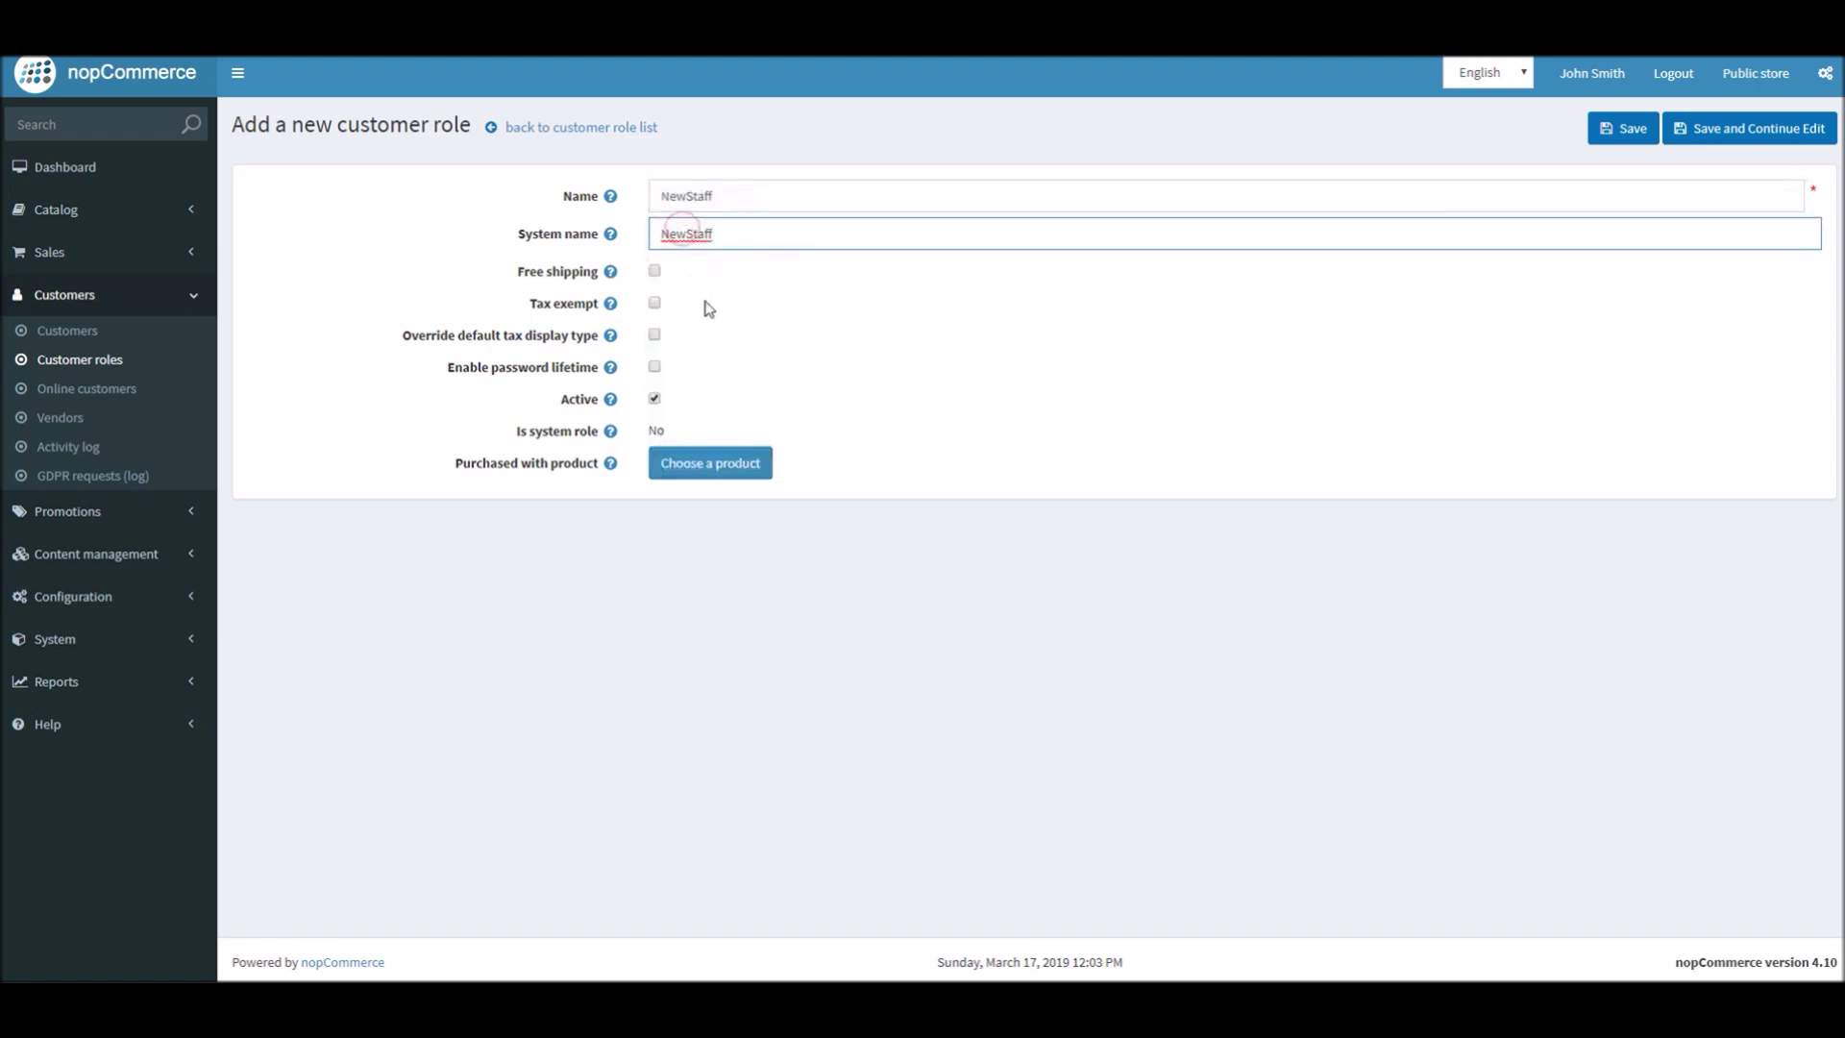
click(1755, 131)
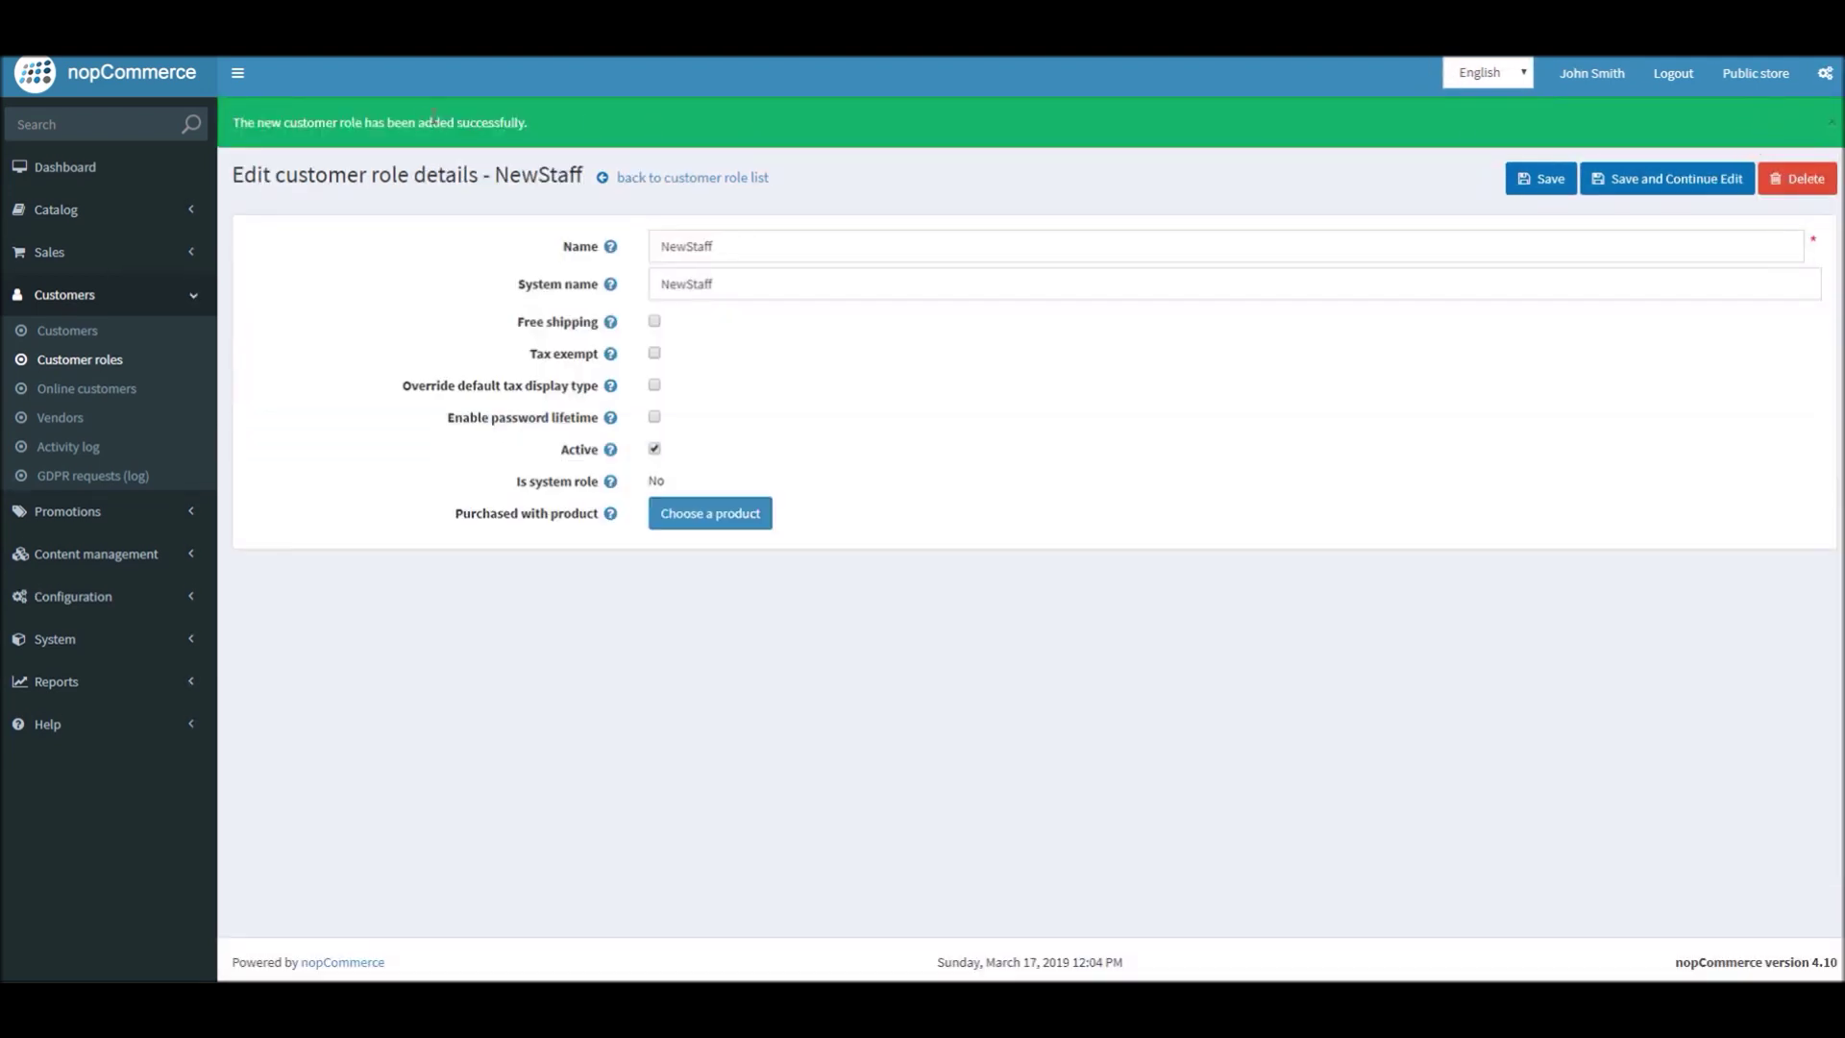
click(698, 177)
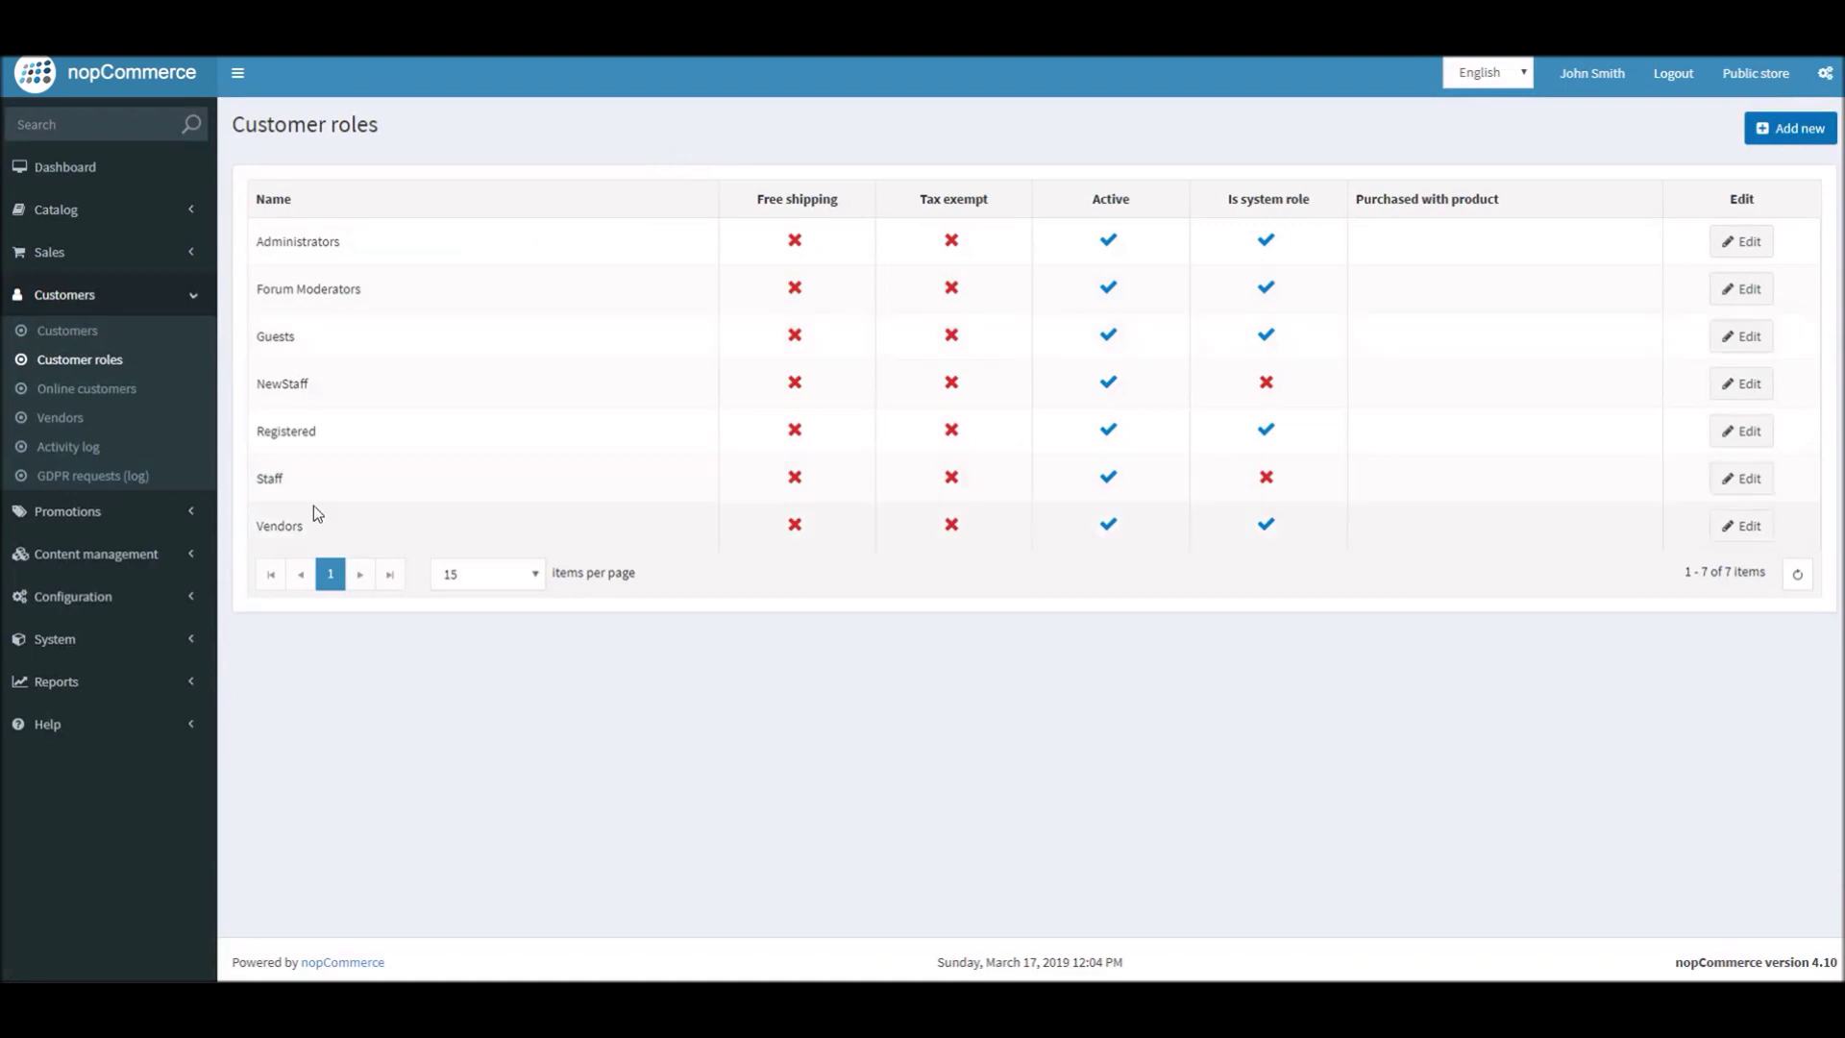
drag(306, 381, 251, 383)
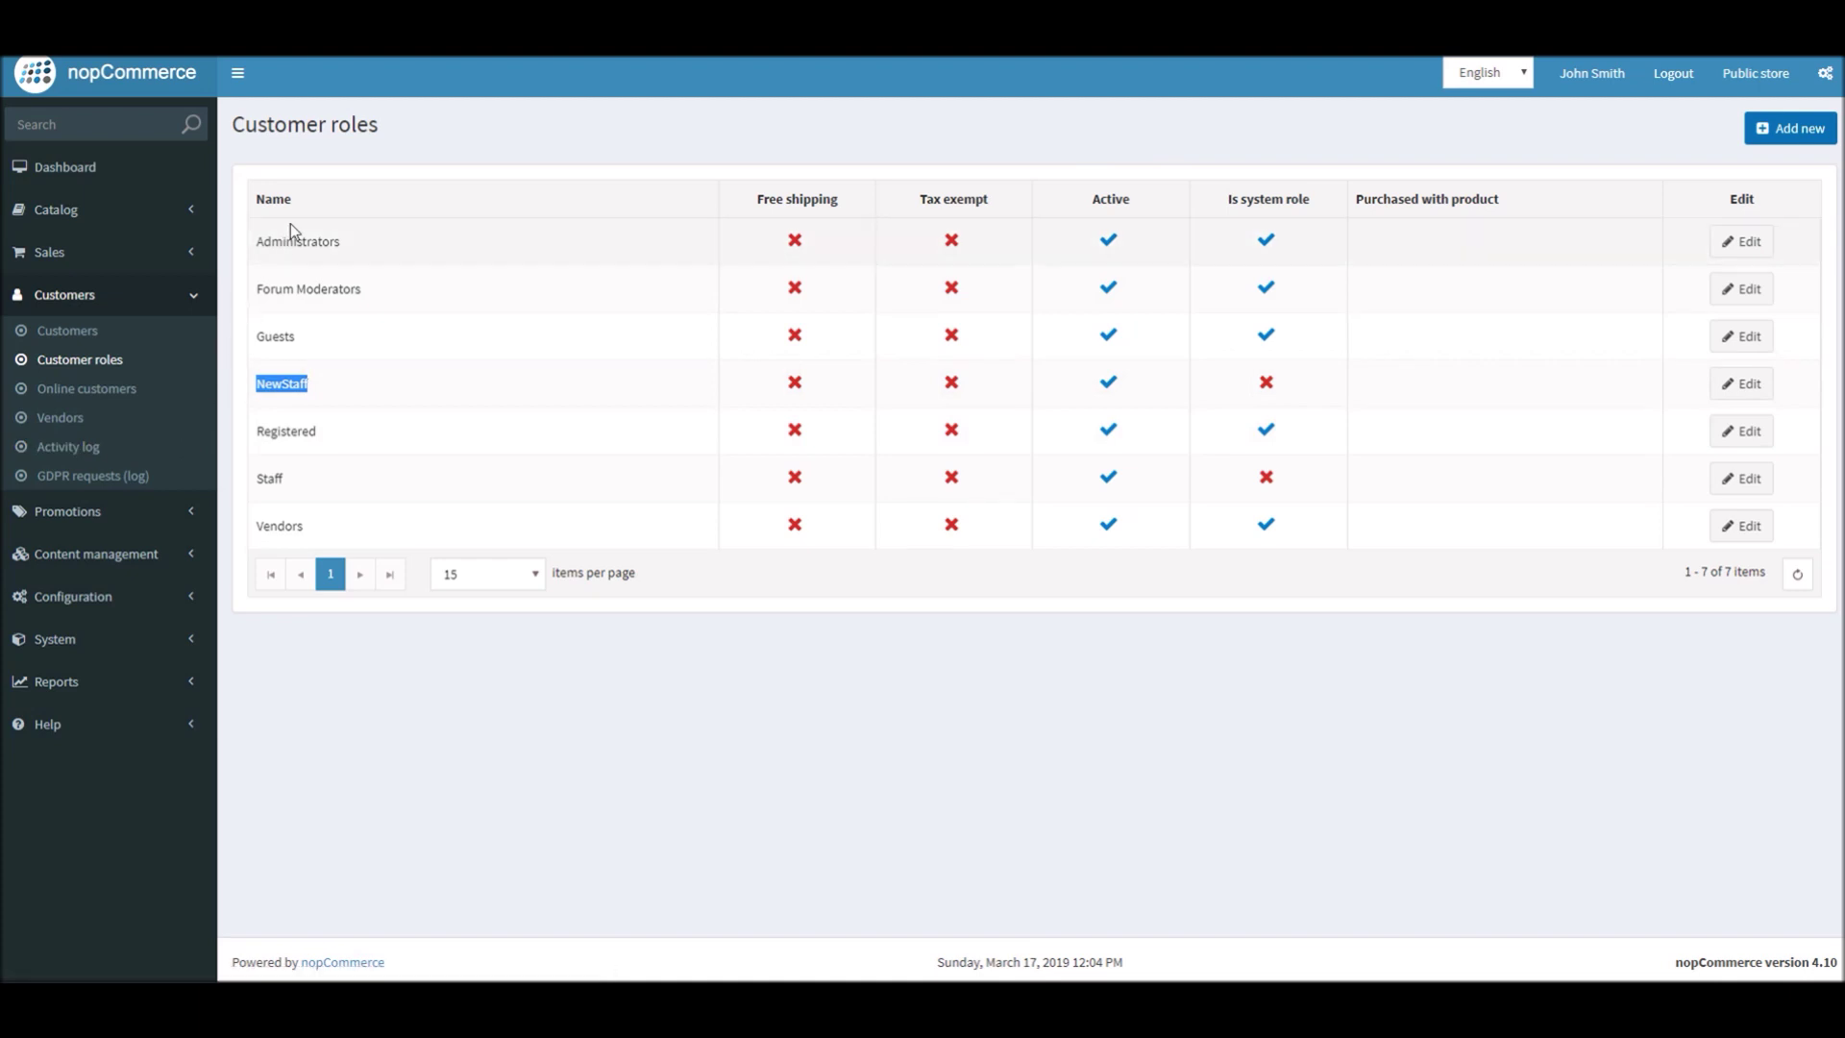
click(152, 602)
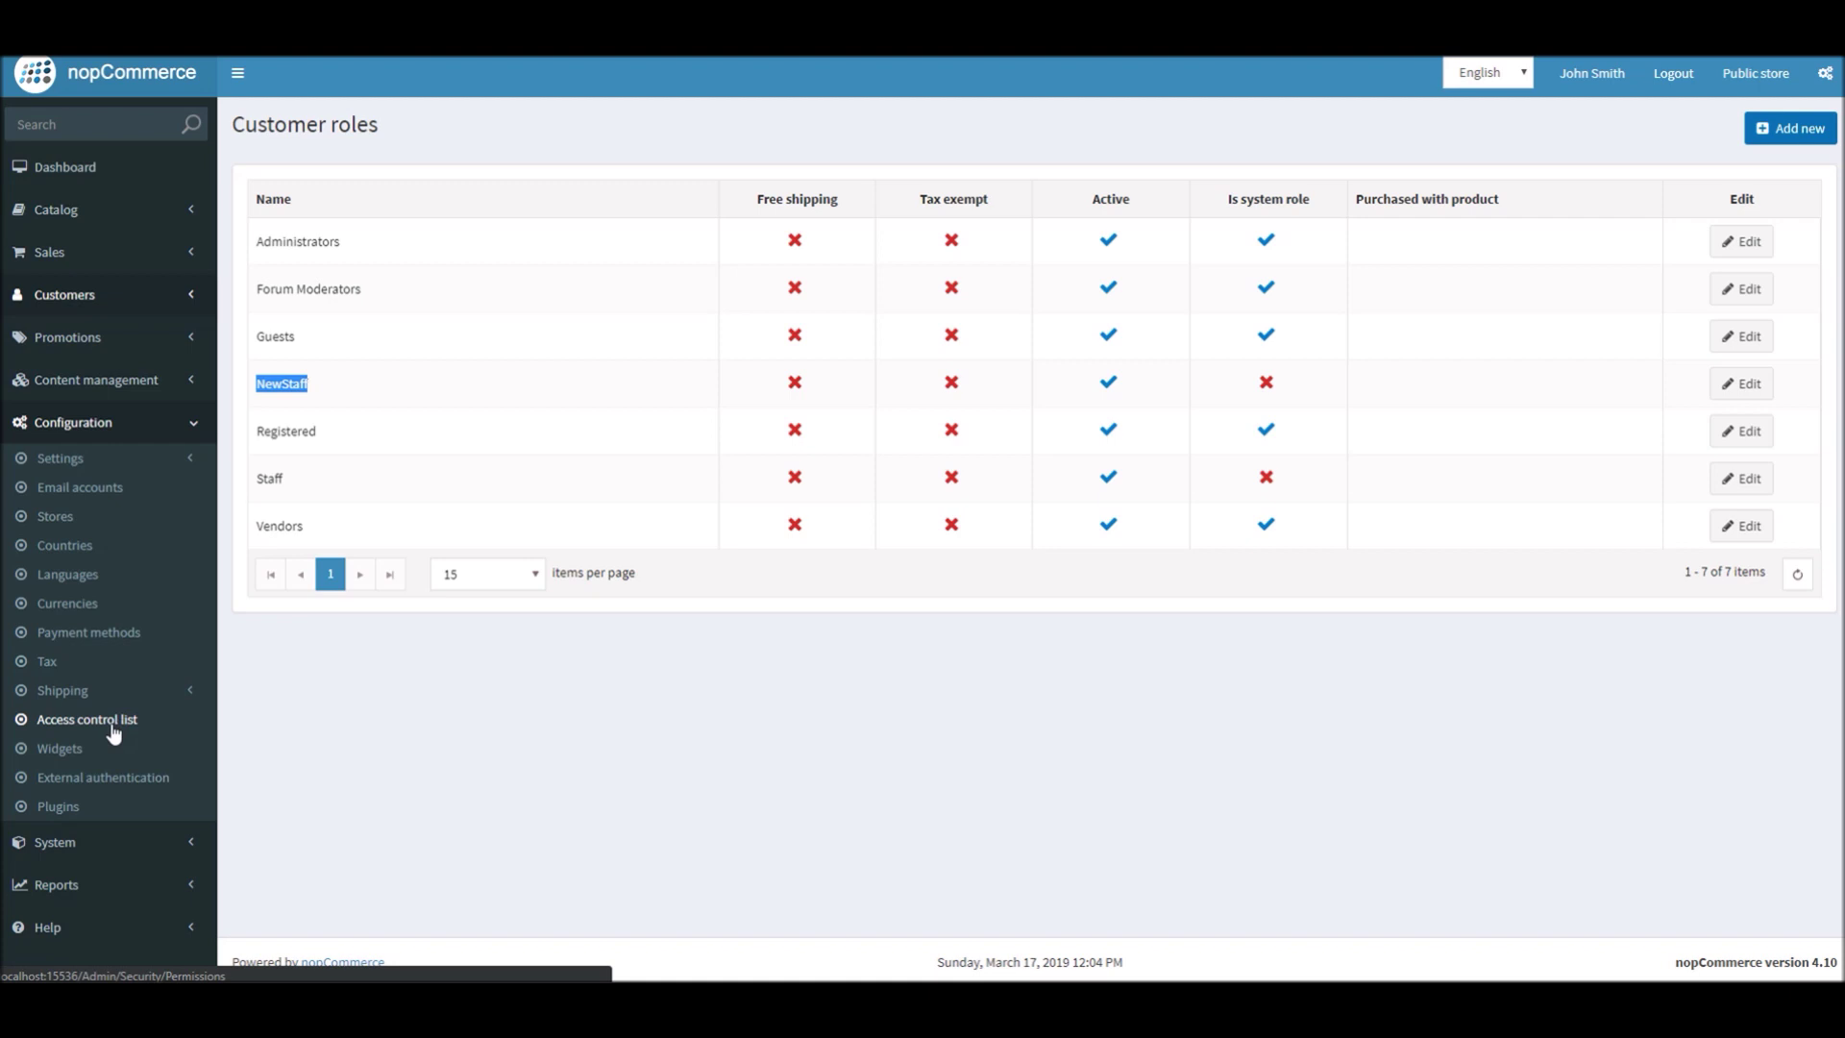
click(113, 732)
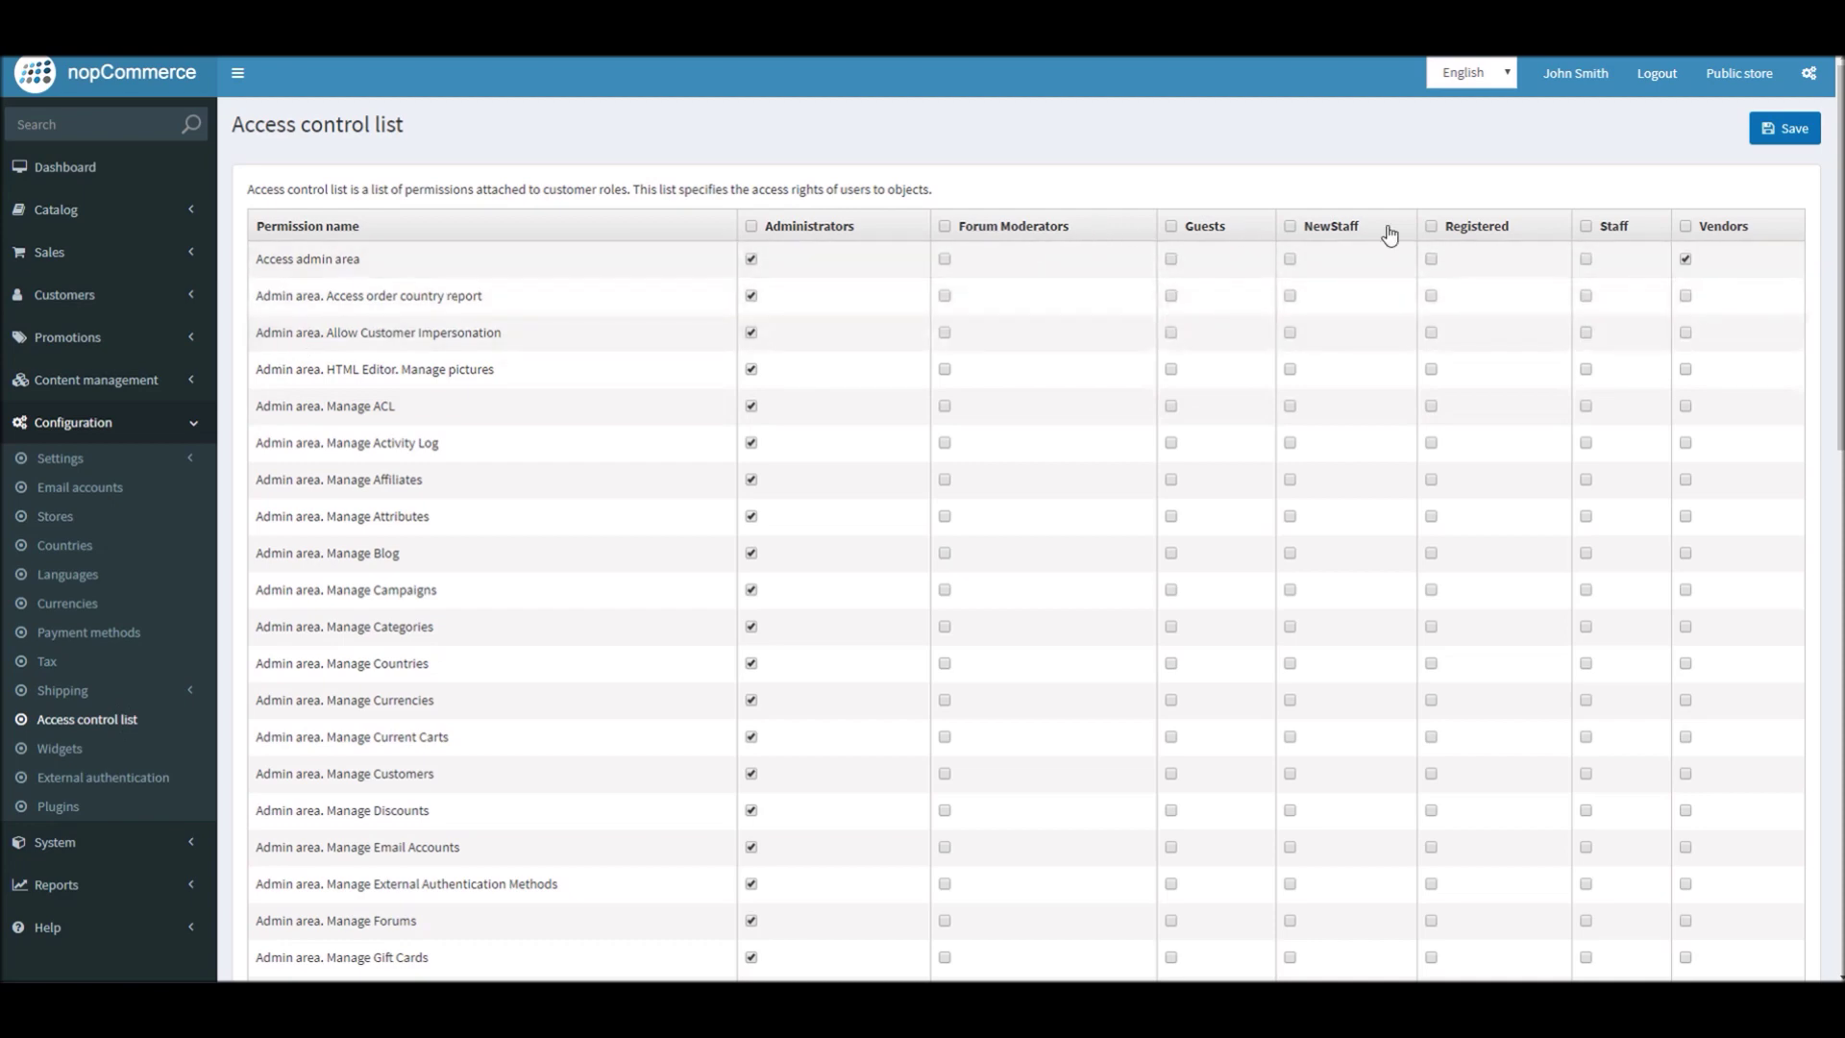
scroll(1818, 353, down, 3)
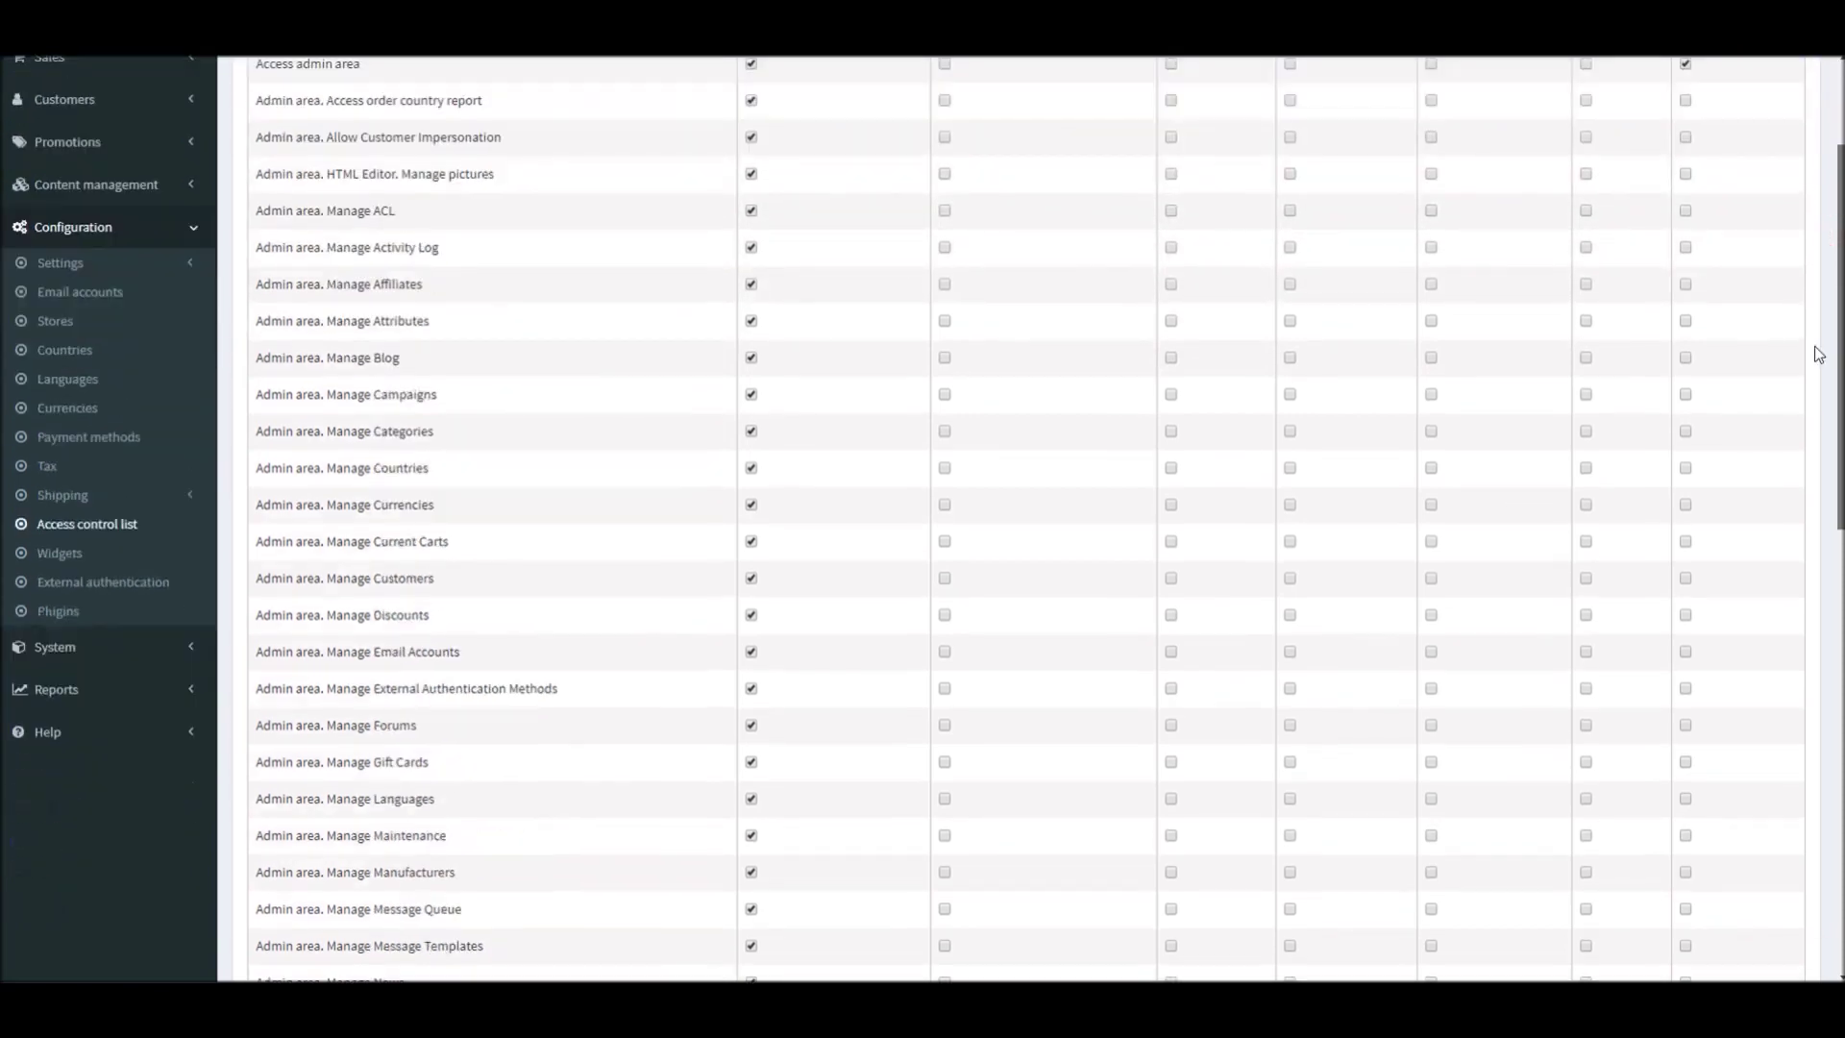
scroll(1818, 352, down, 5)
scroll(1793, 532, down, 3)
scroll(1776, 629, down, 3)
scroll(1761, 729, up, 10)
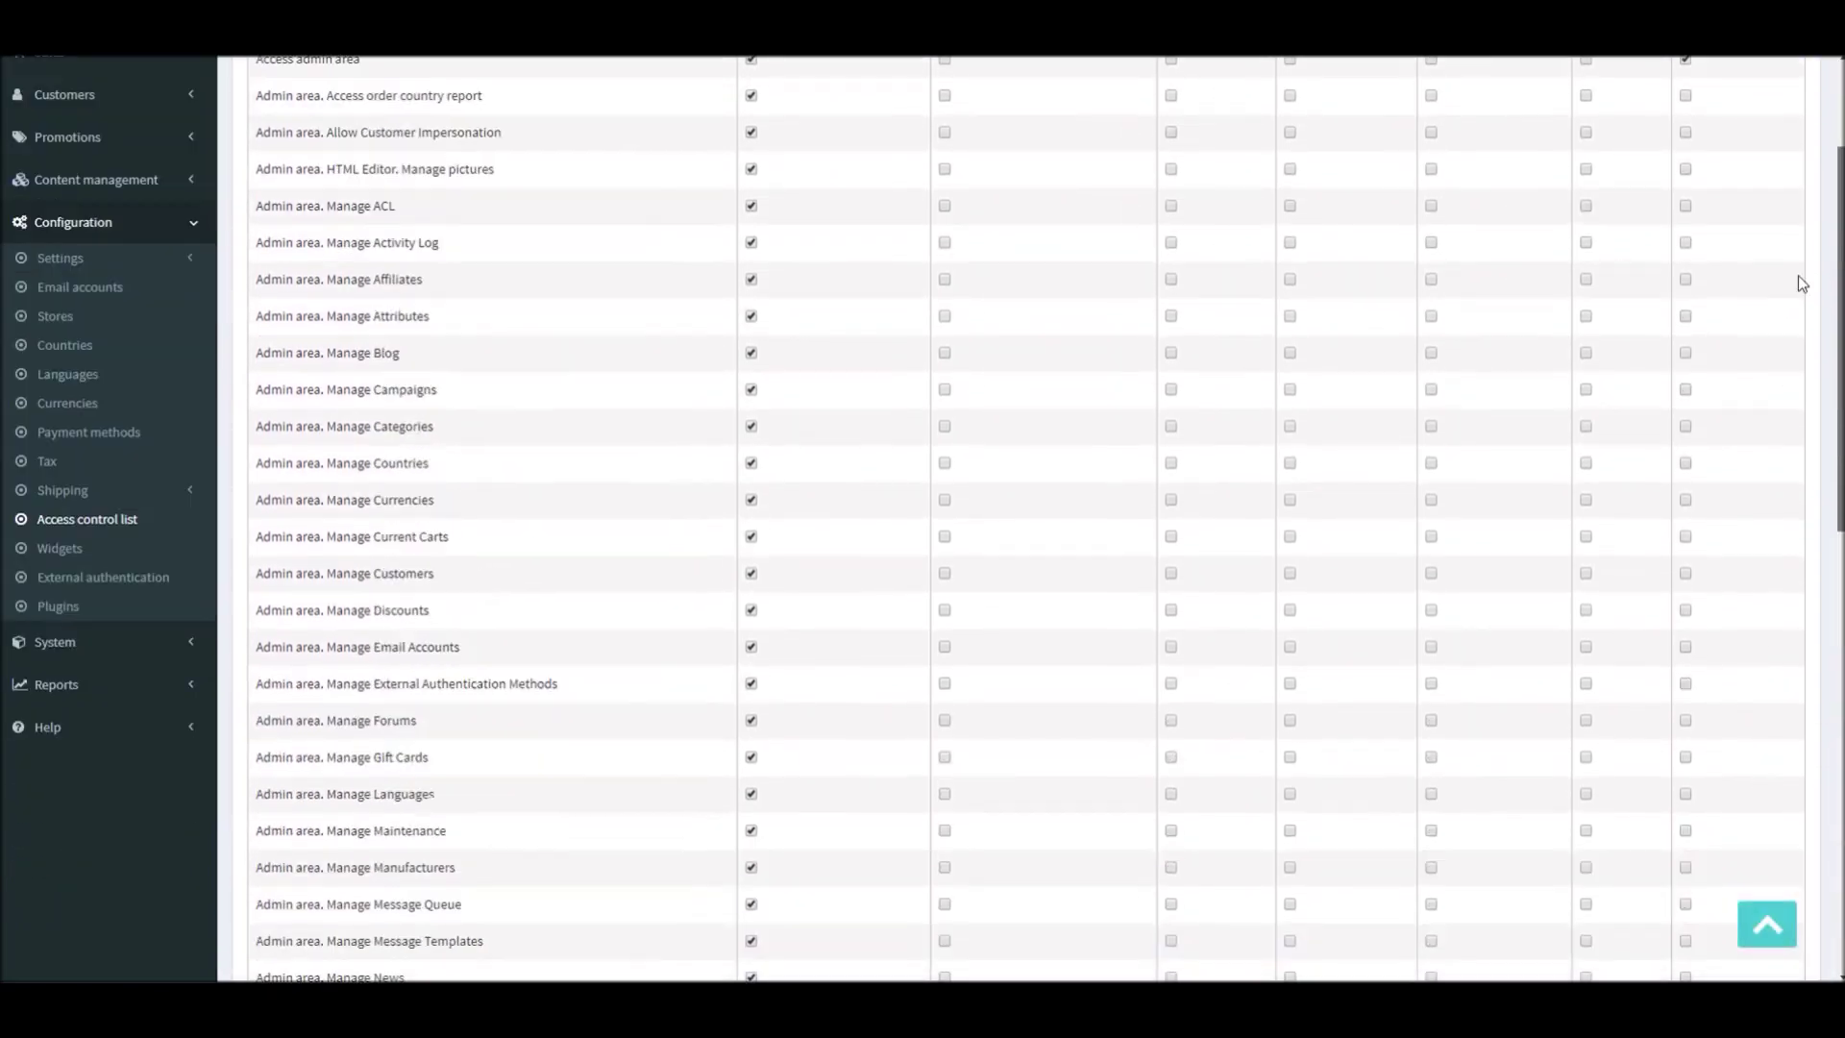
scroll(1797, 282, up, 3)
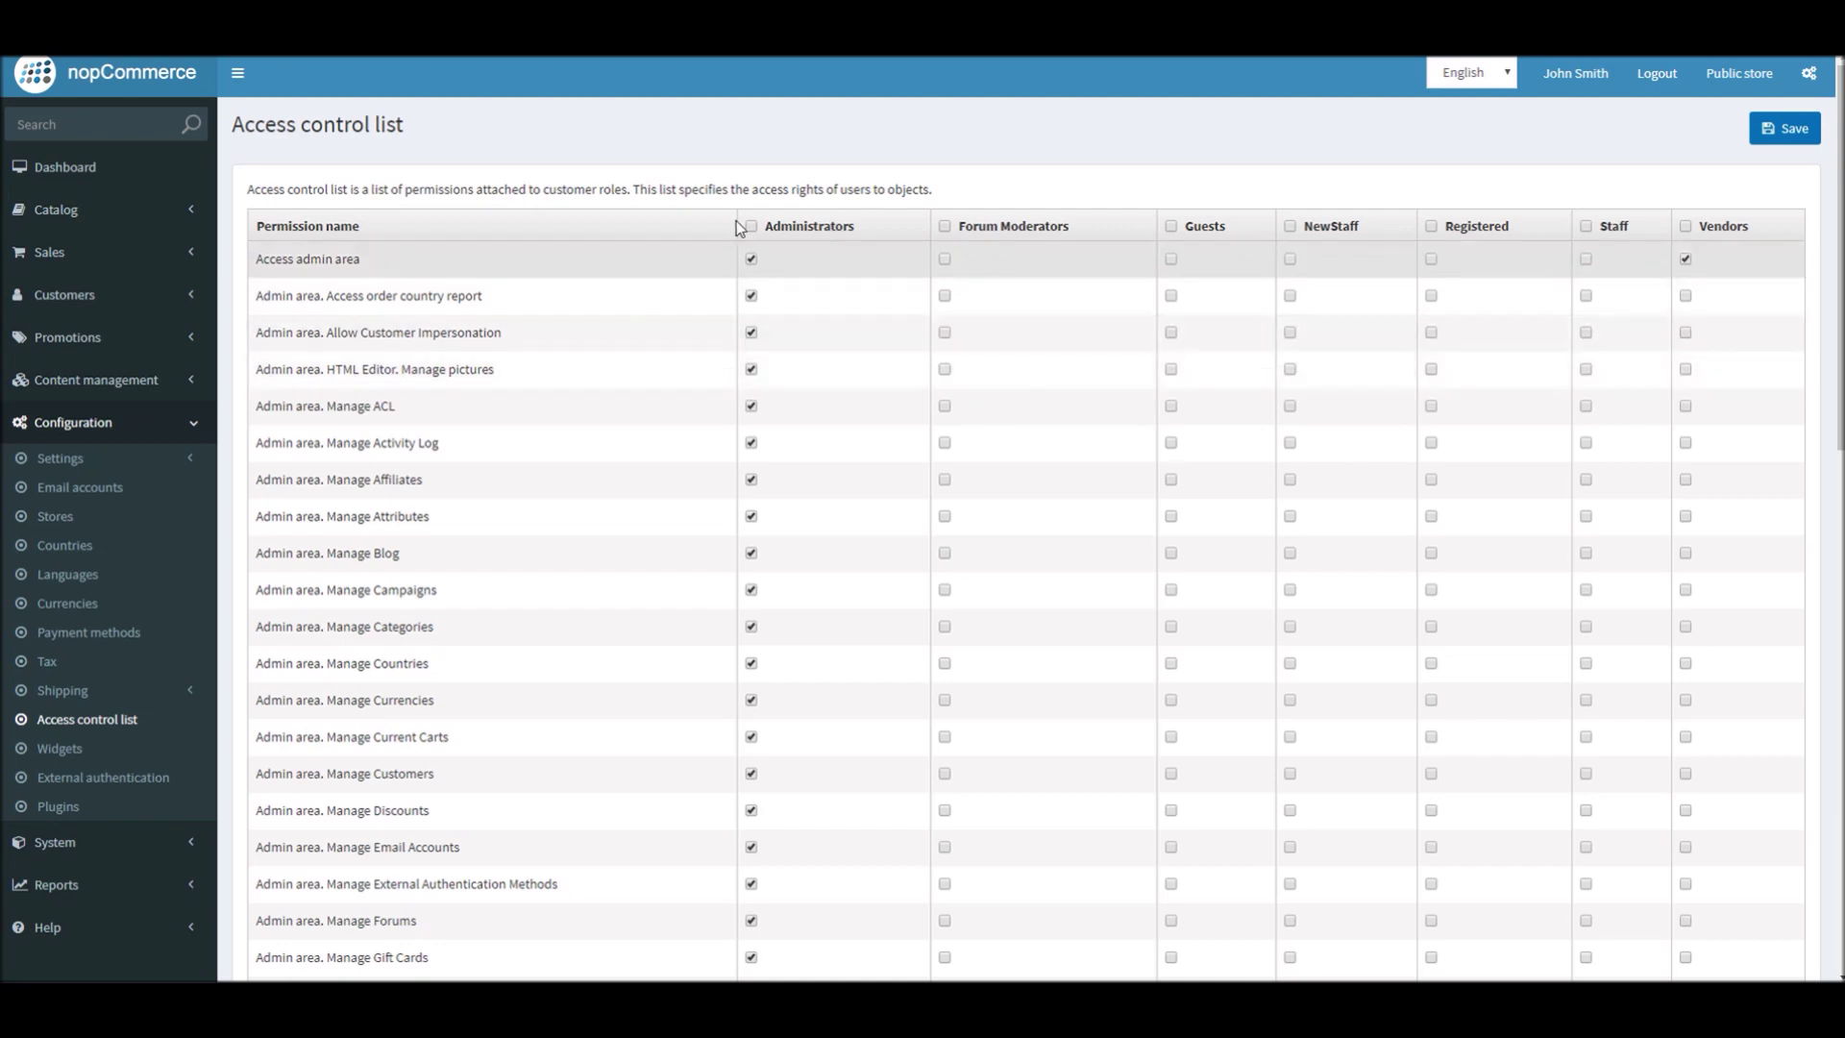
scroll(1671, 360, down, 2)
scroll(1701, 578, down, 4)
scroll(1715, 663, down, 2)
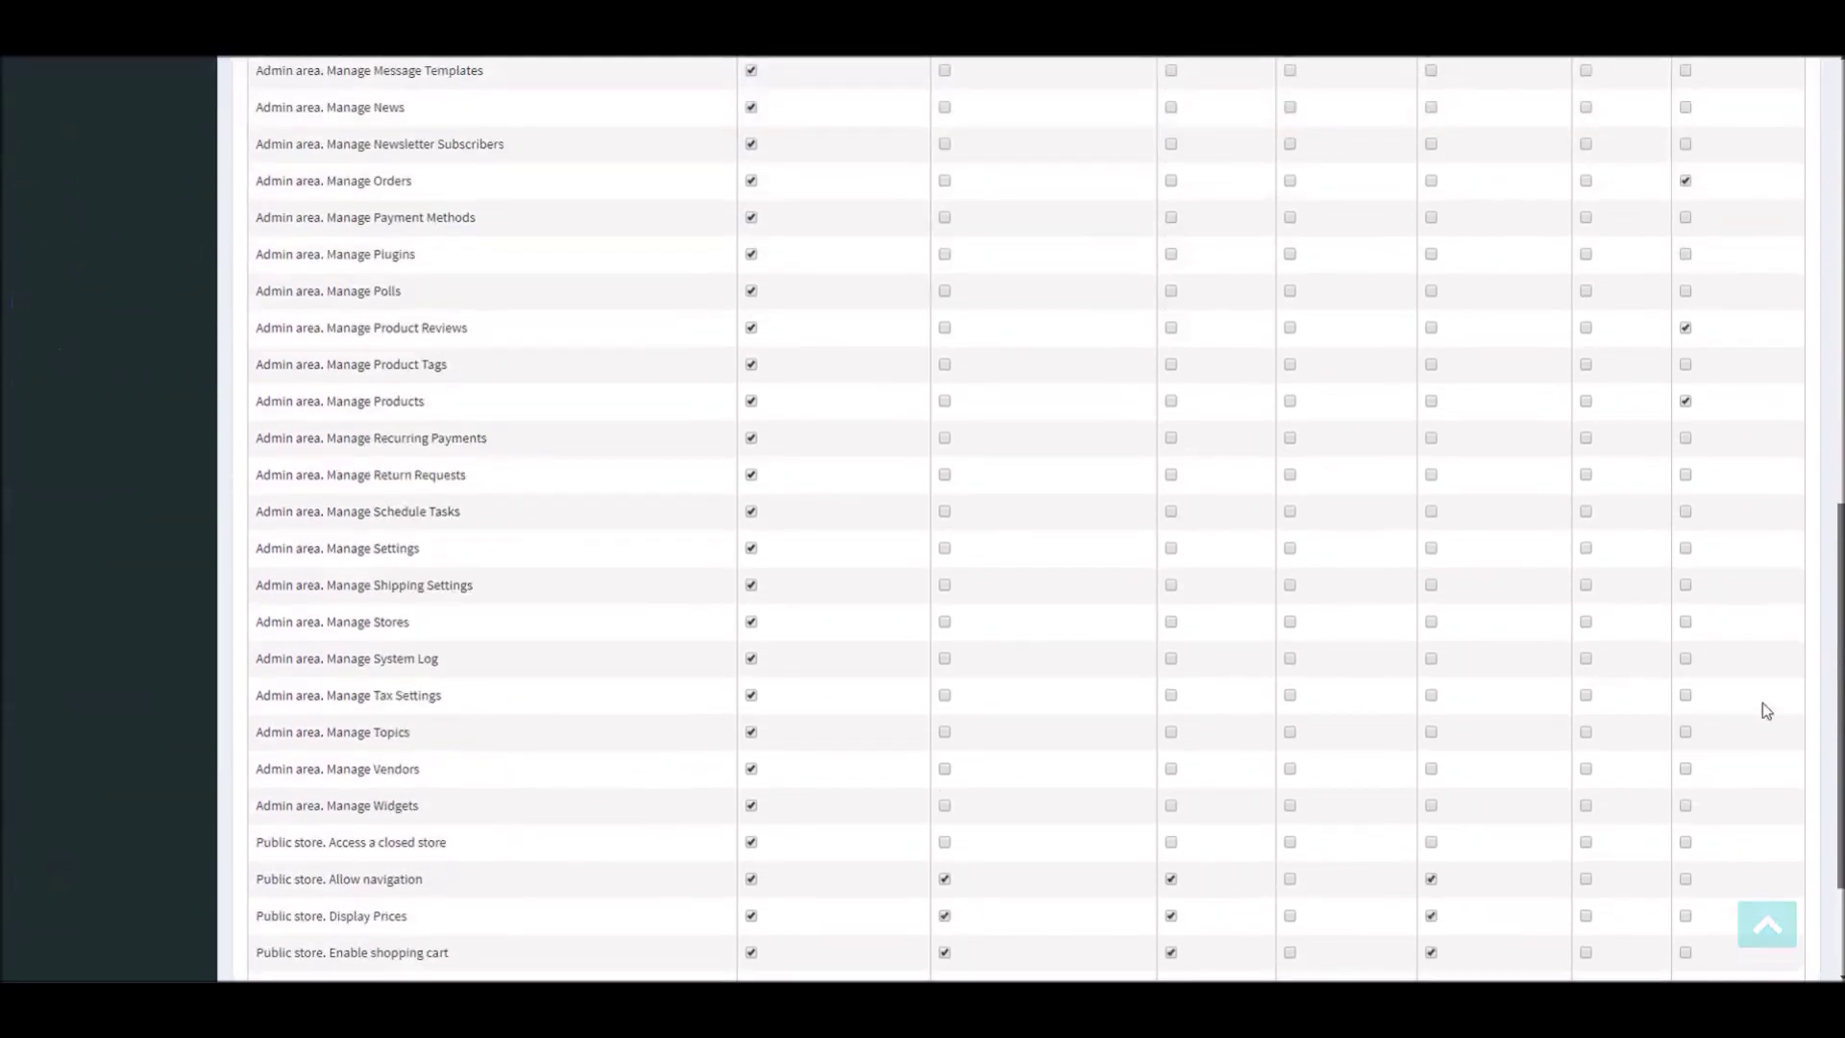
scroll(1759, 707, down, 2)
scroll(1752, 720, up, 5)
scroll(1738, 388, up, 3)
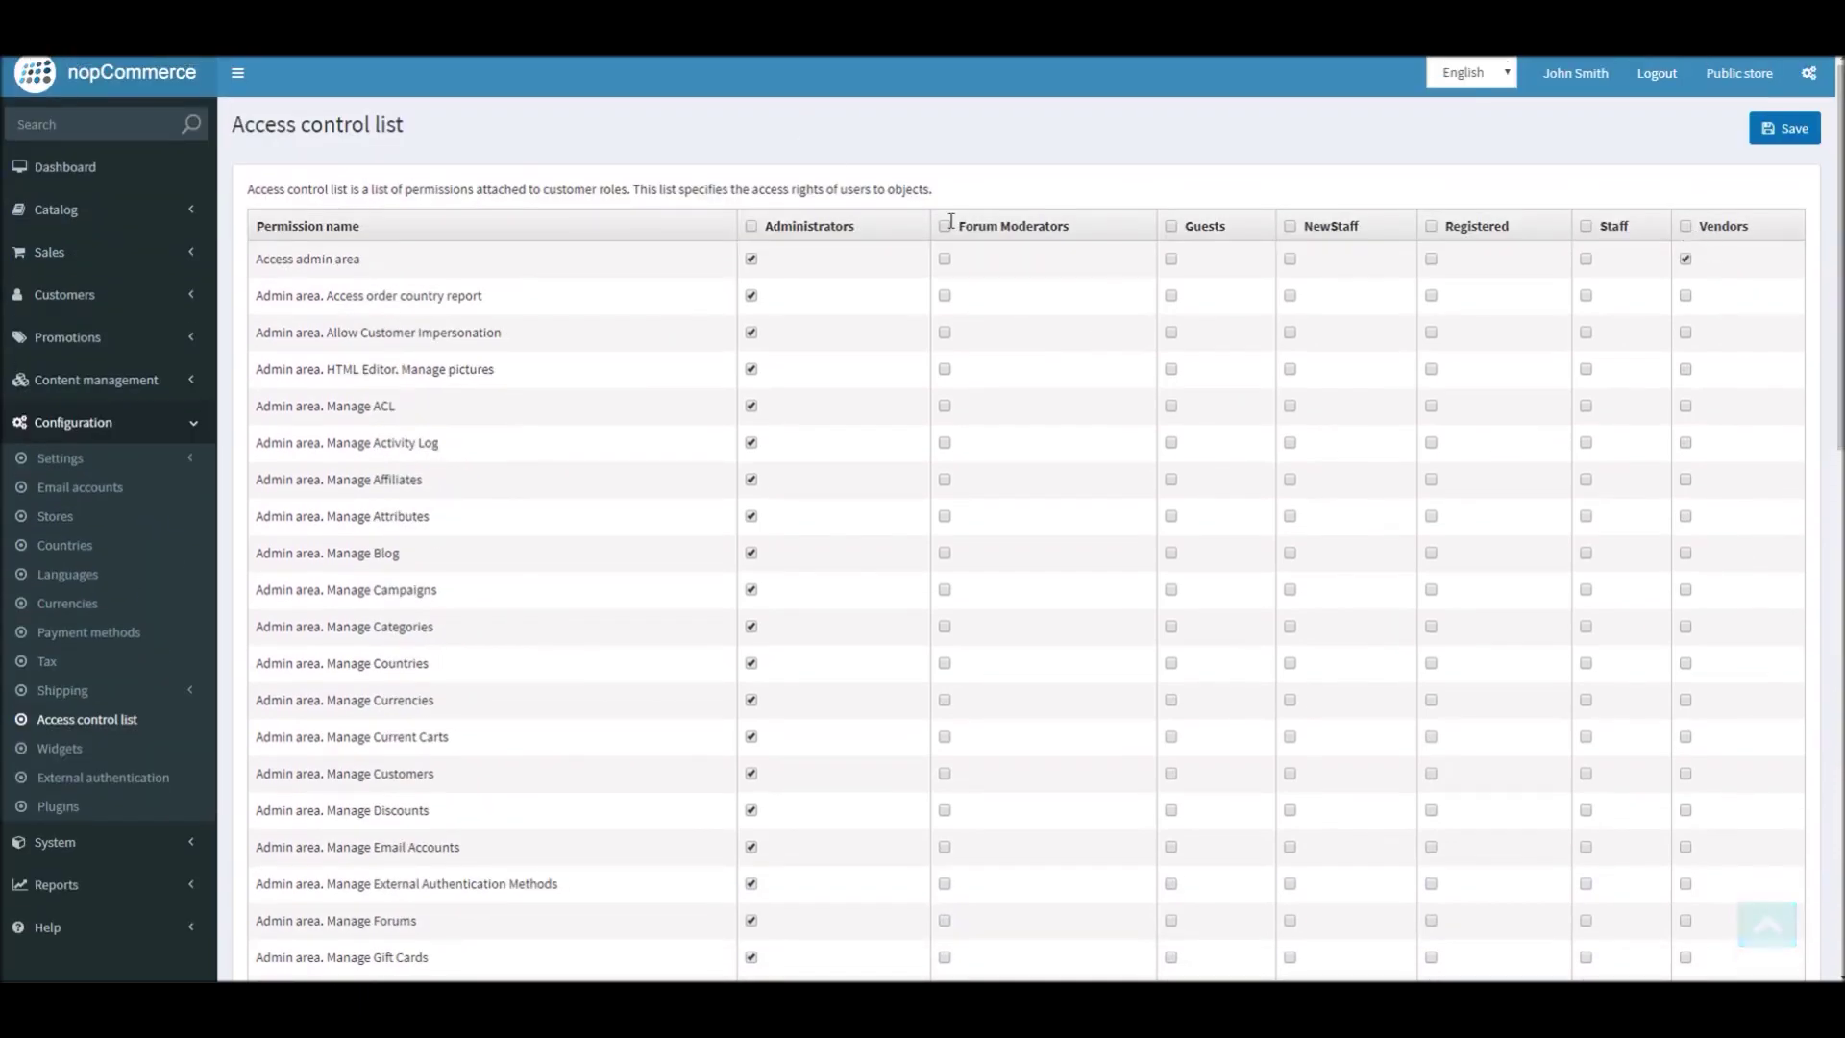
scroll(1816, 564, down, 5)
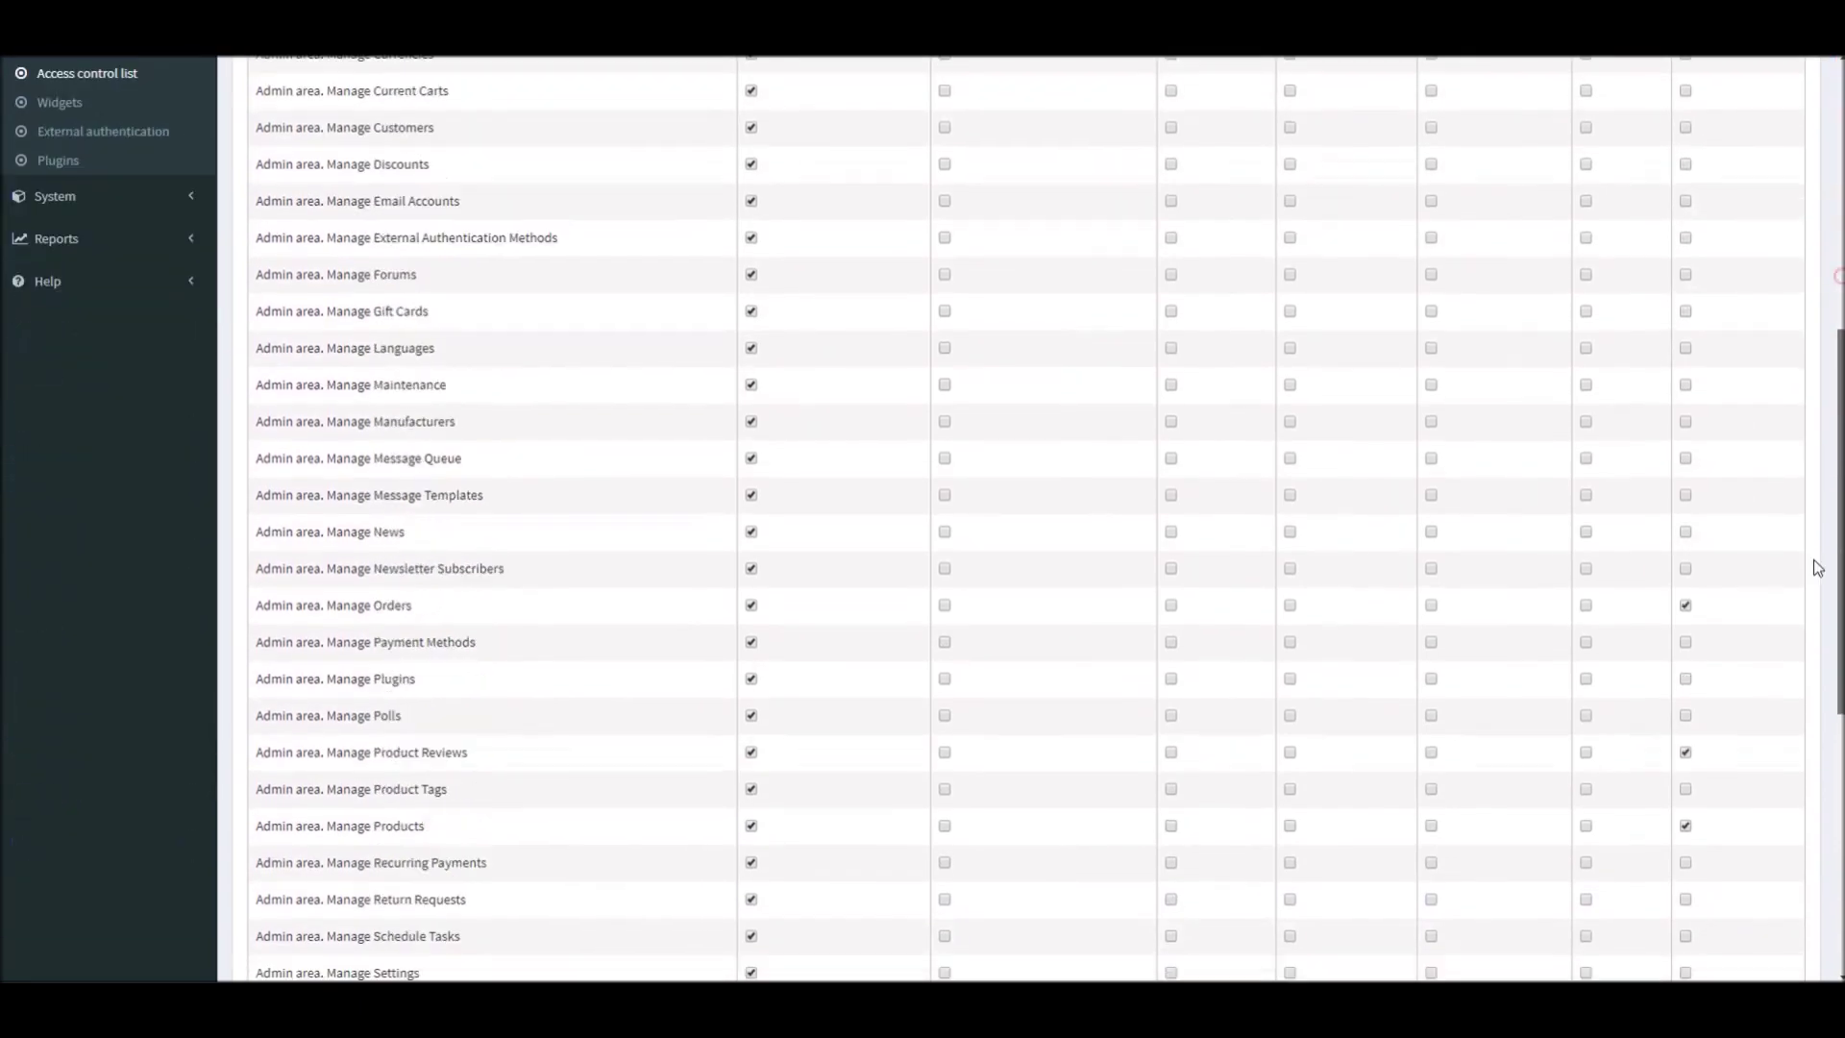
scroll(1791, 712, down, 3)
scroll(1778, 812, down, 2)
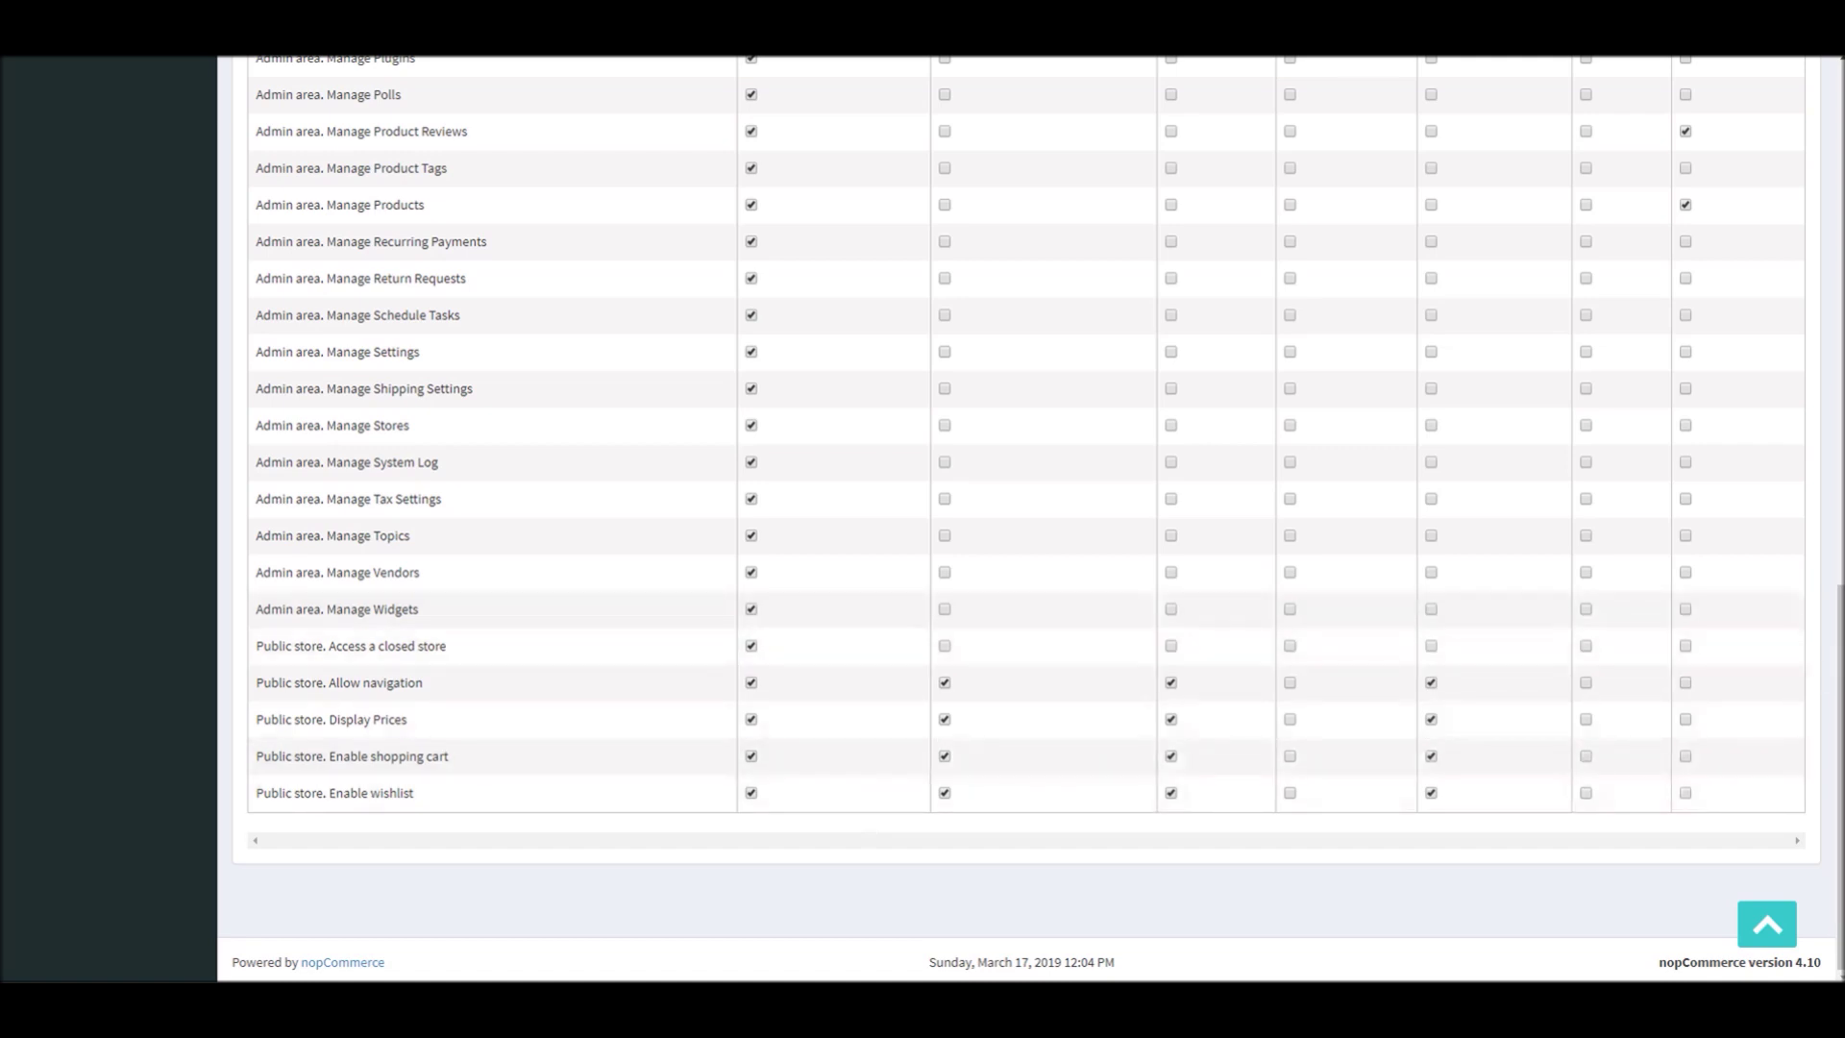
scroll(1791, 370, up, 5)
scroll(1775, 197, up, 3)
scroll(1773, 196, up, 1)
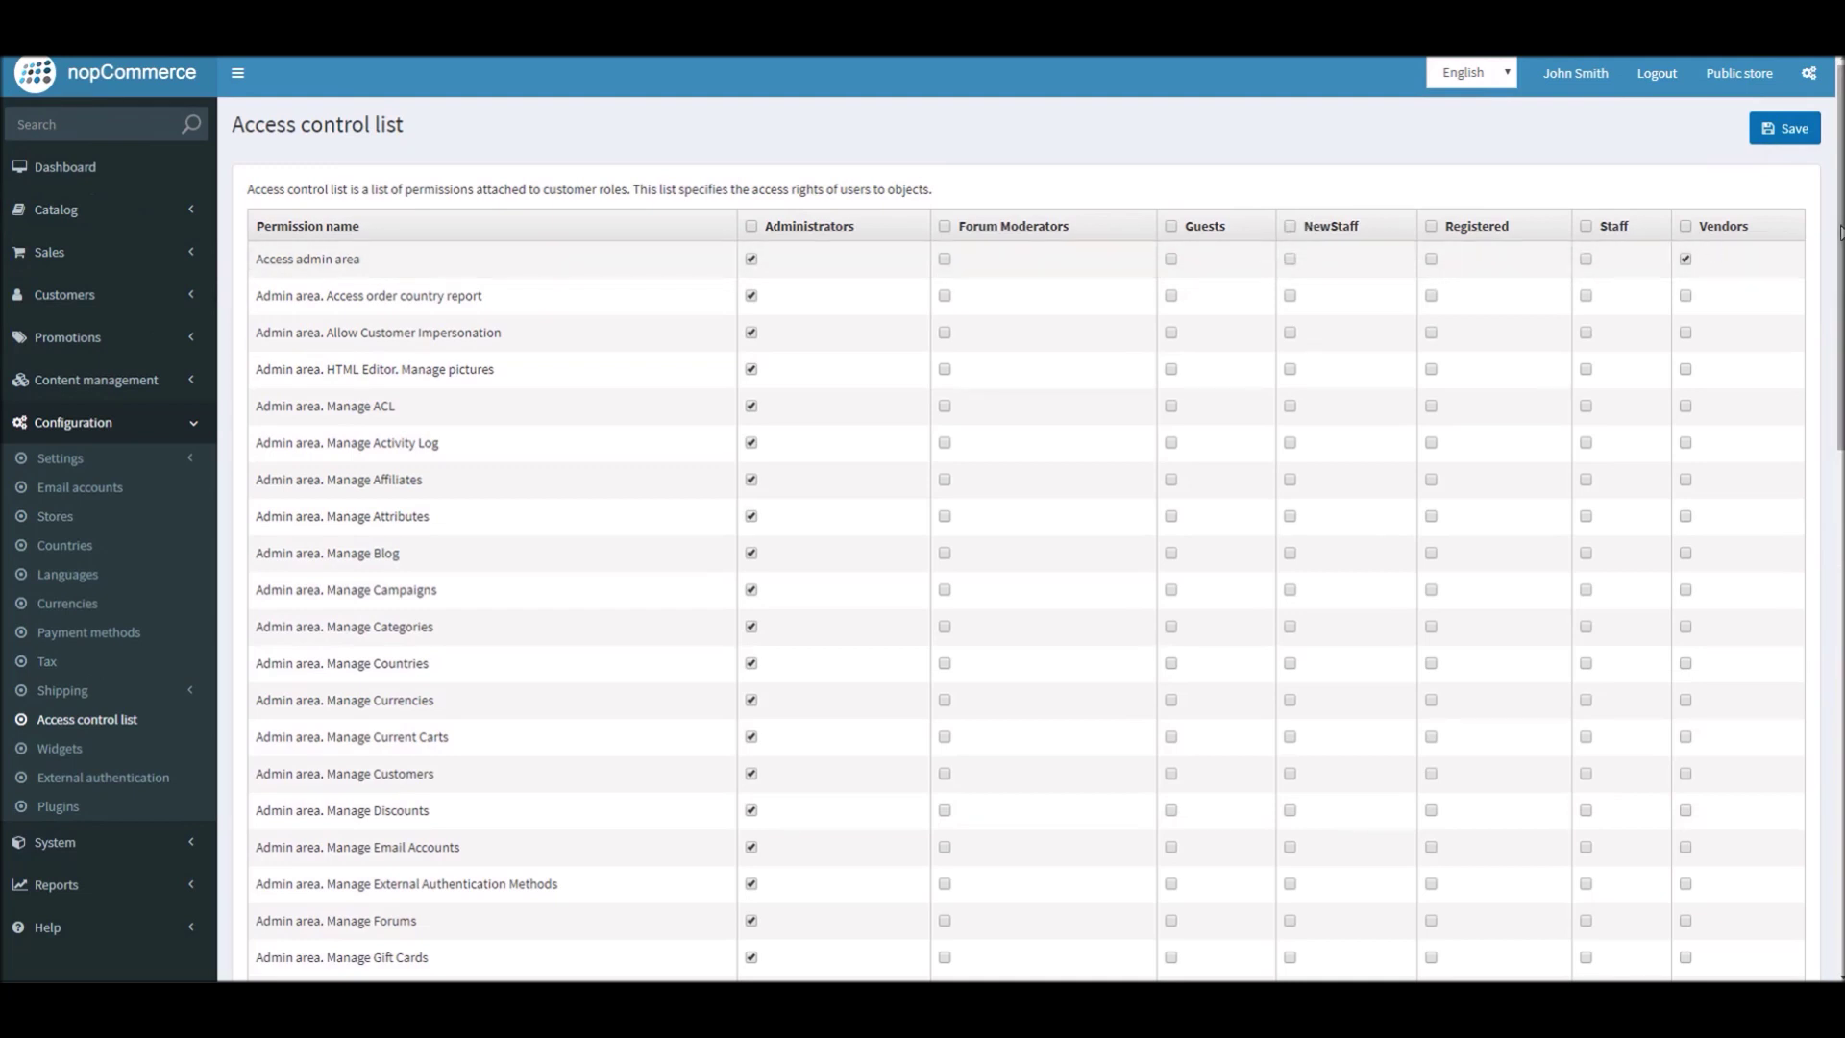
scroll(1833, 225, down, 1)
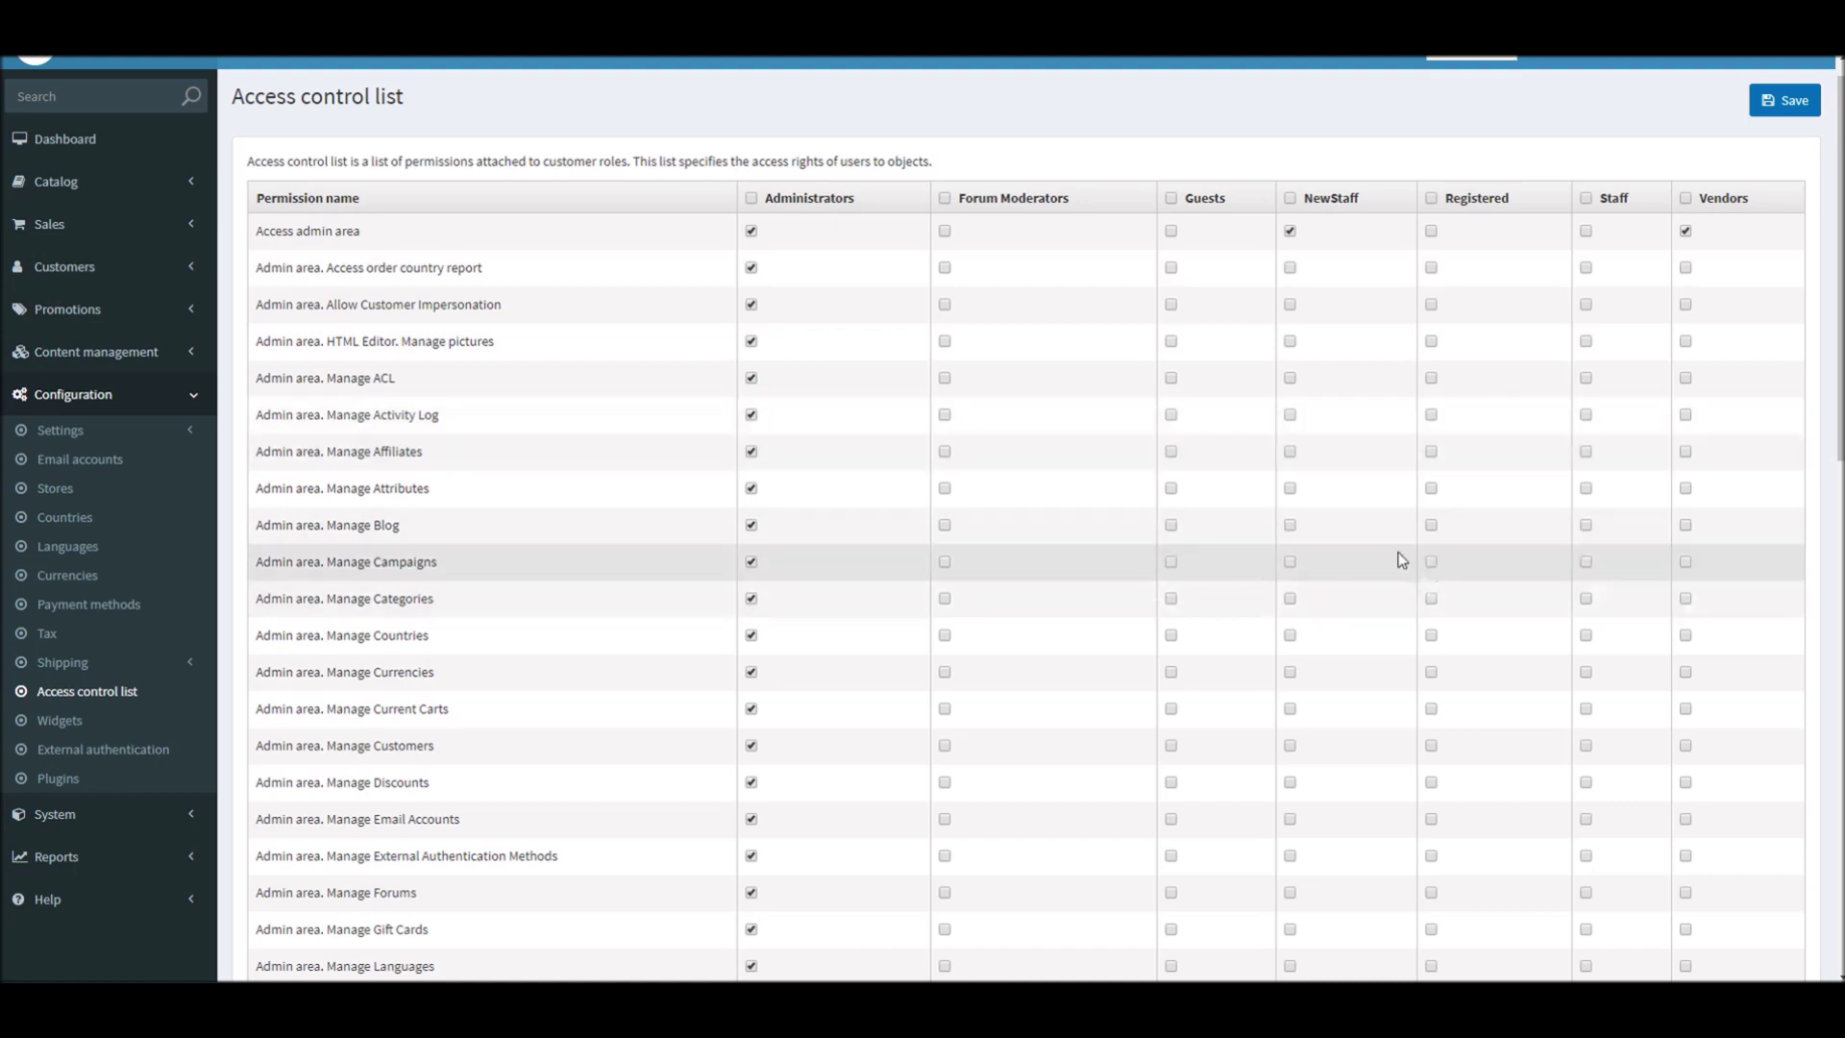
Step: Grant NewStaff the 'Access admin area' and 'Admin area. Manage Categories' permissions
click(1291, 562)
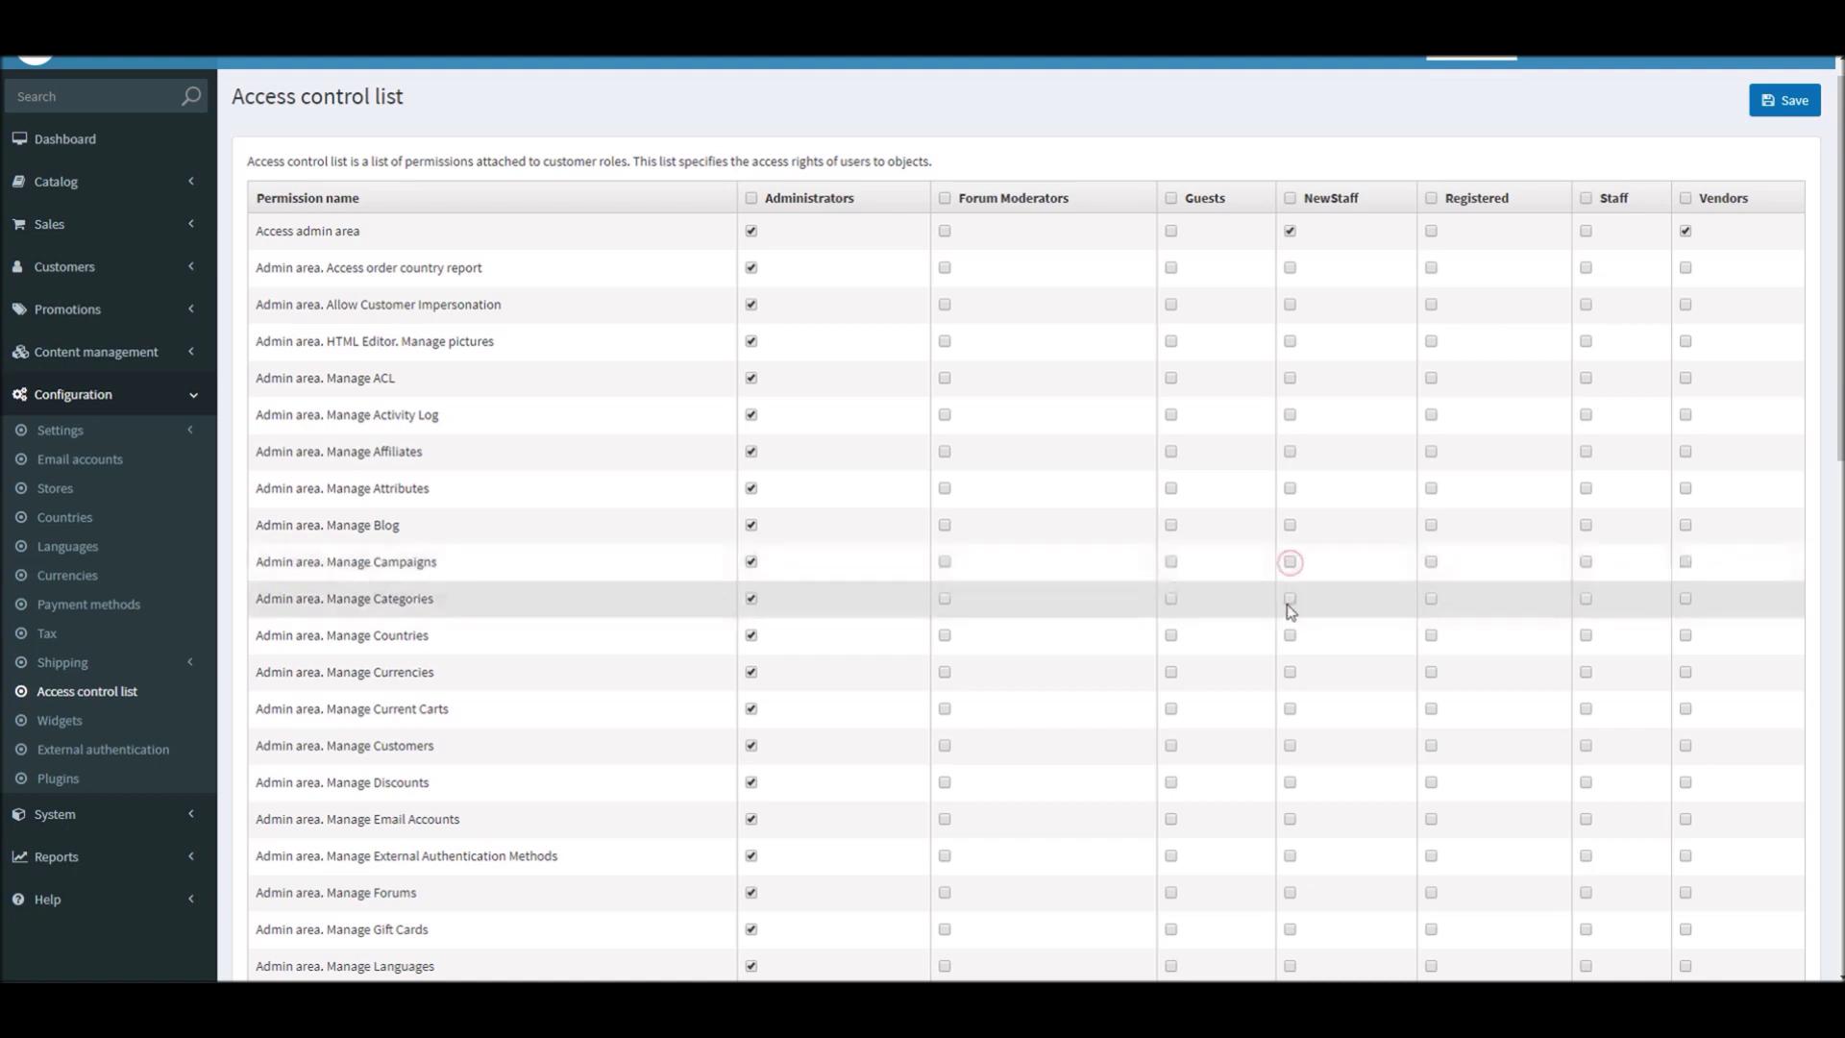
click(1289, 597)
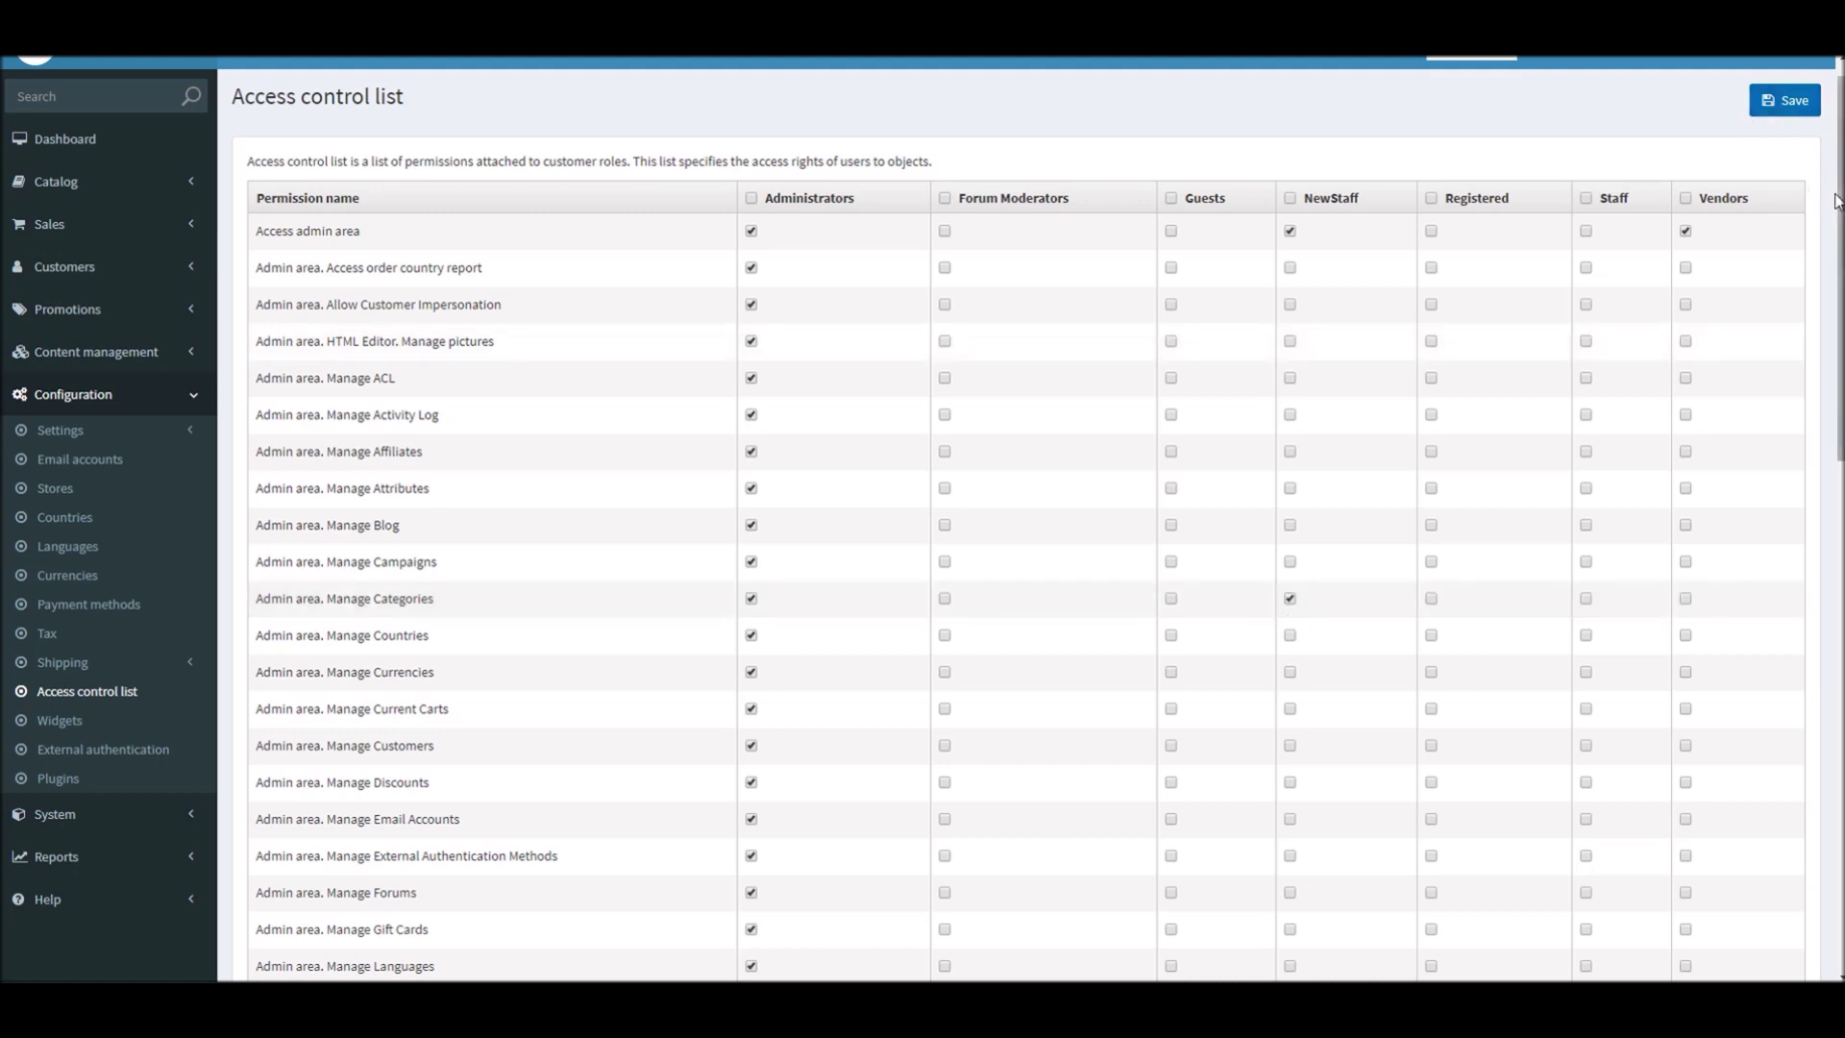
scroll(1834, 195, up, 1)
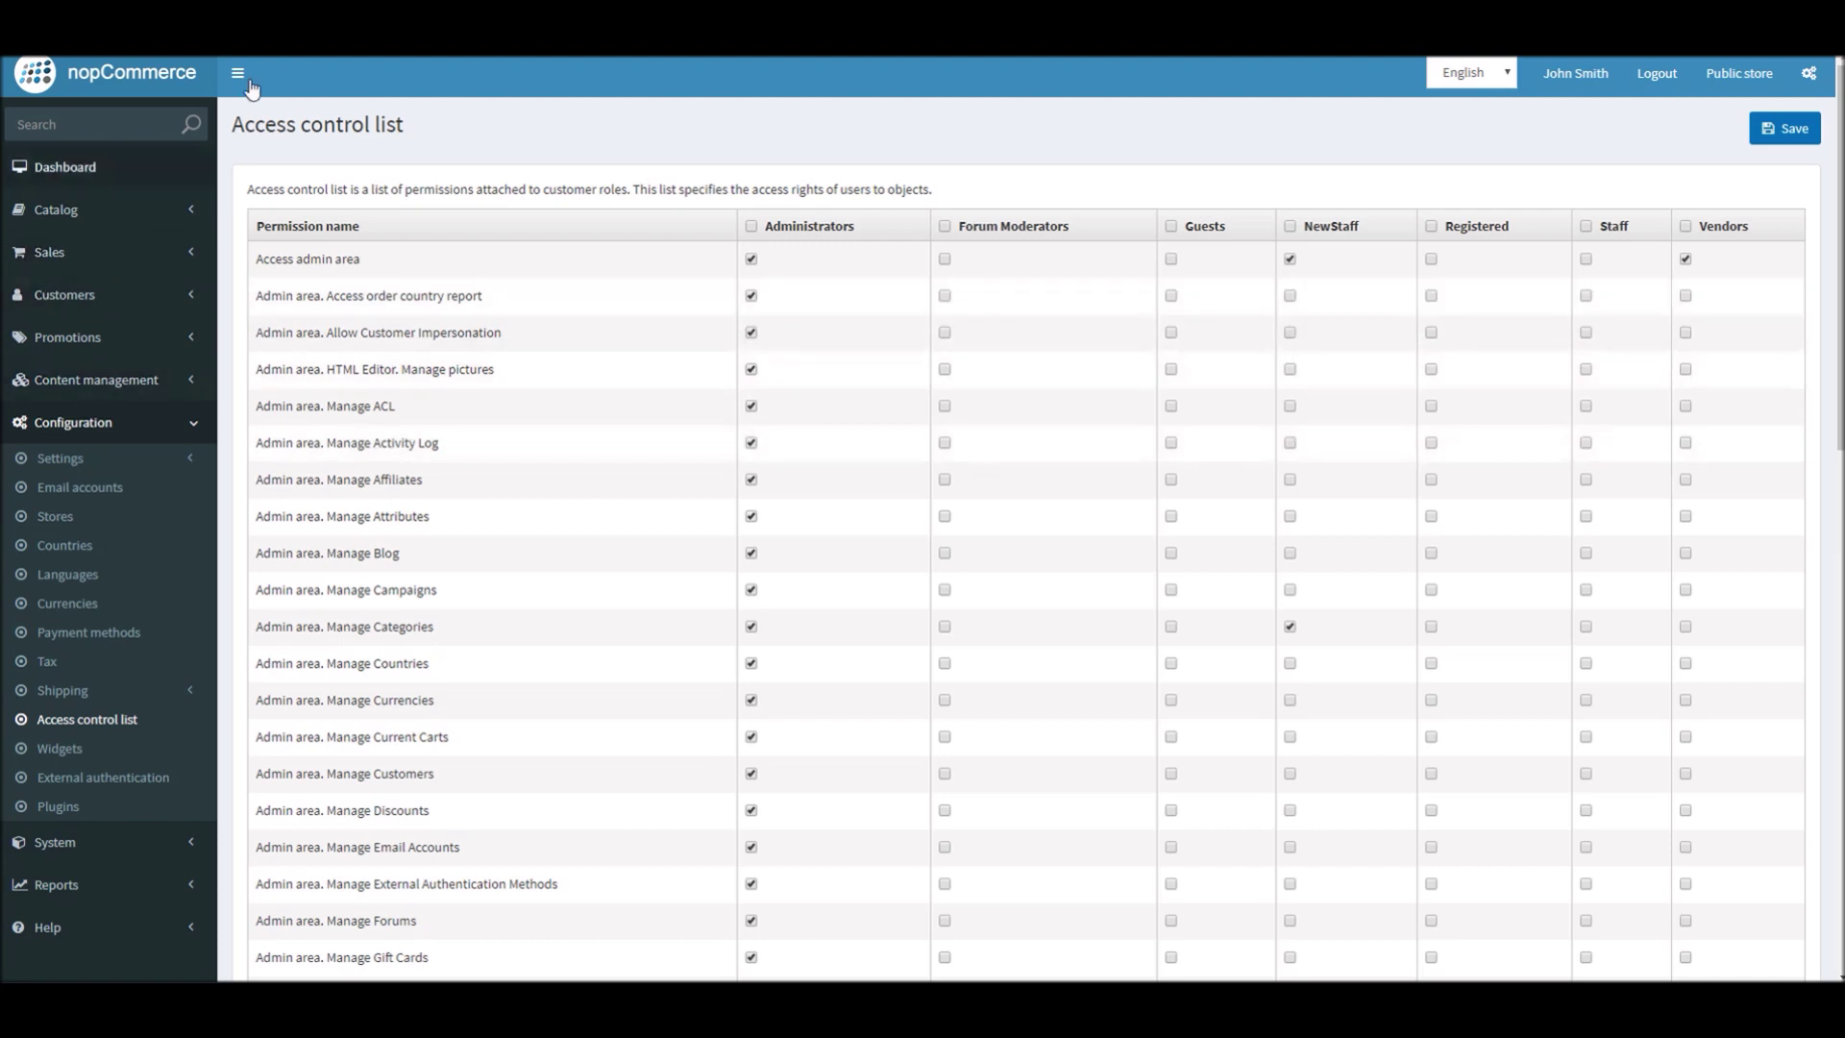
Step: Enable Free shipping on the Administrators customer role and save it
click(83, 295)
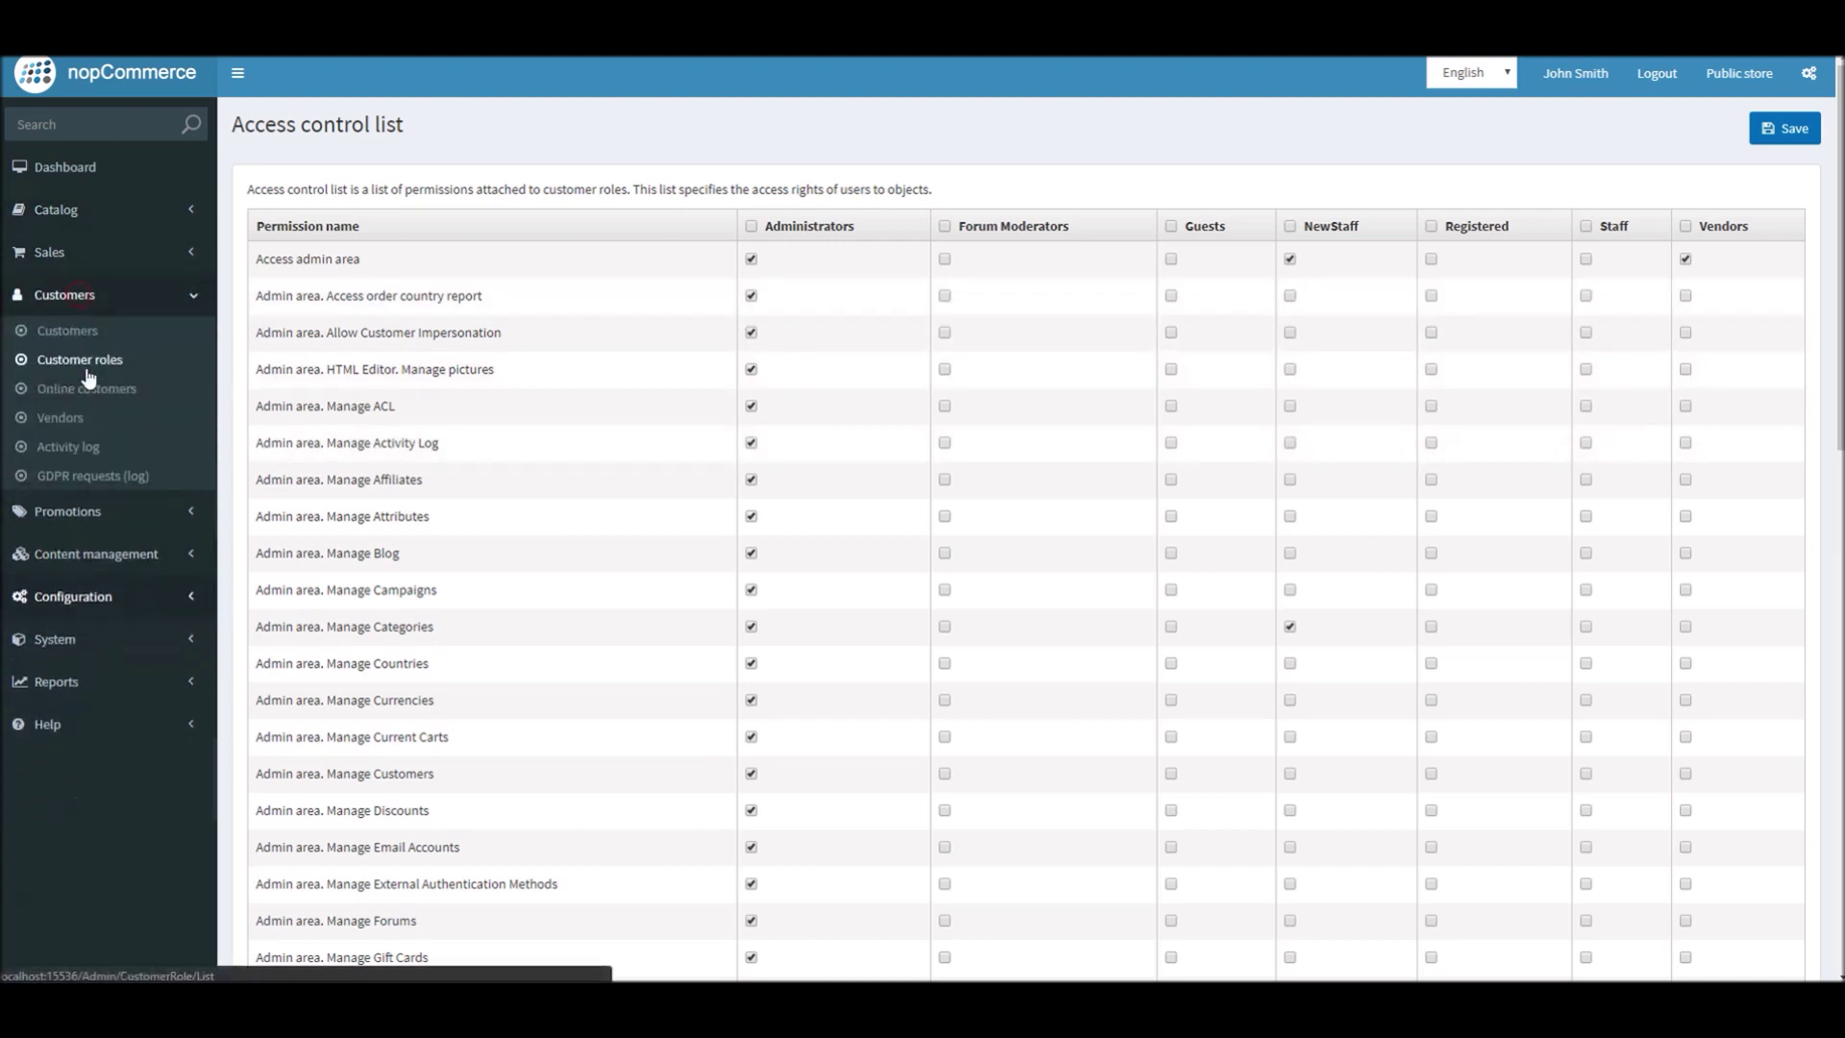
click(104, 370)
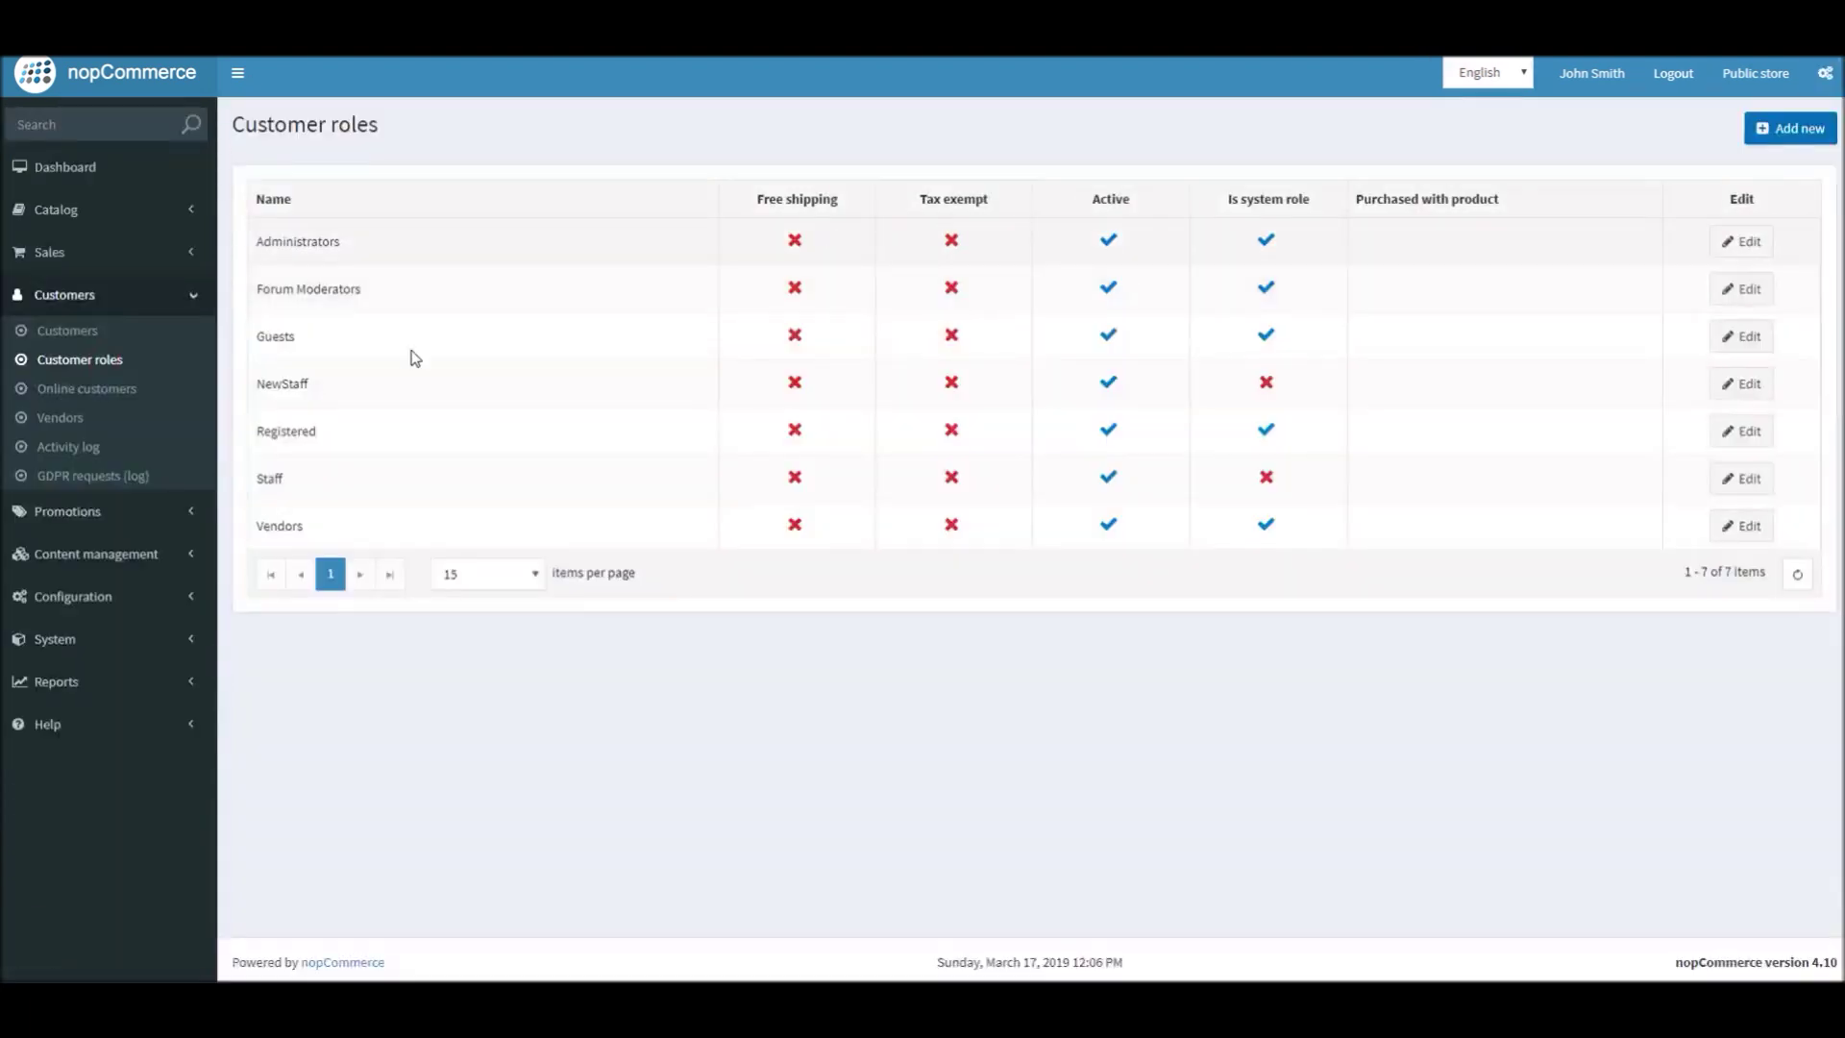
click(1744, 243)
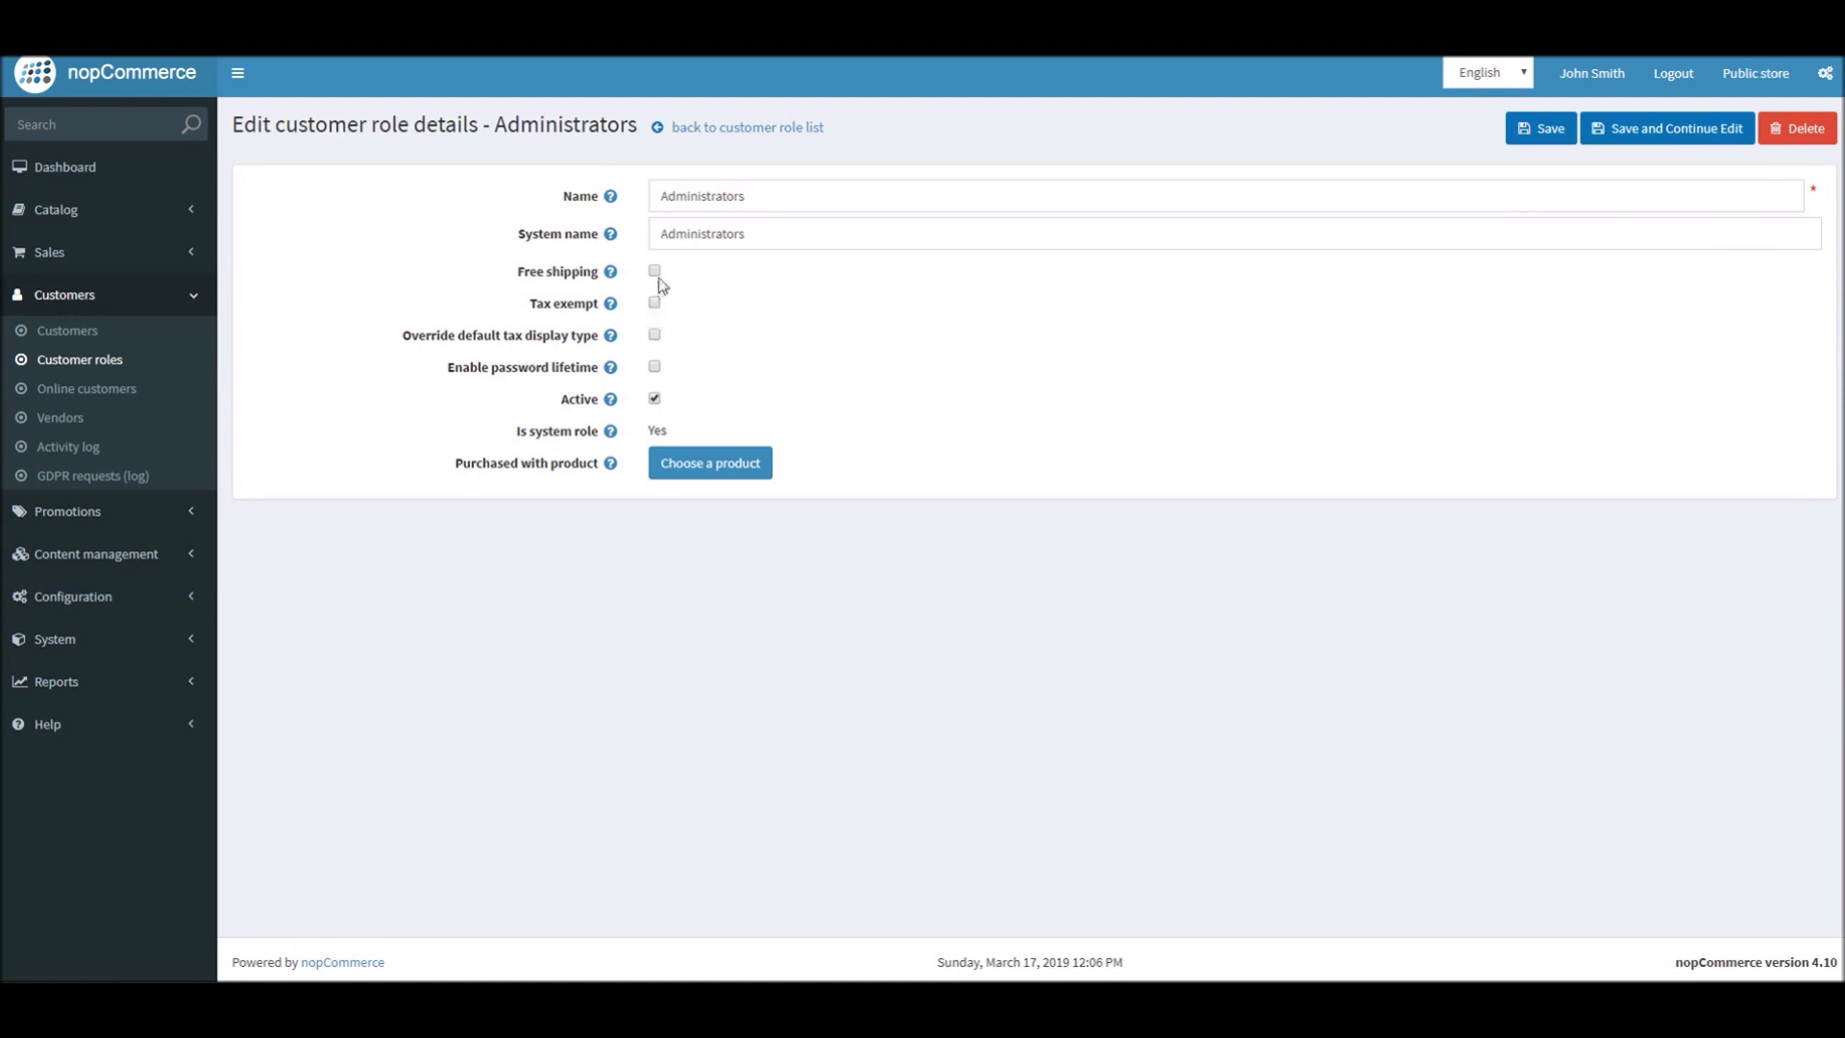
click(655, 273)
click(1661, 130)
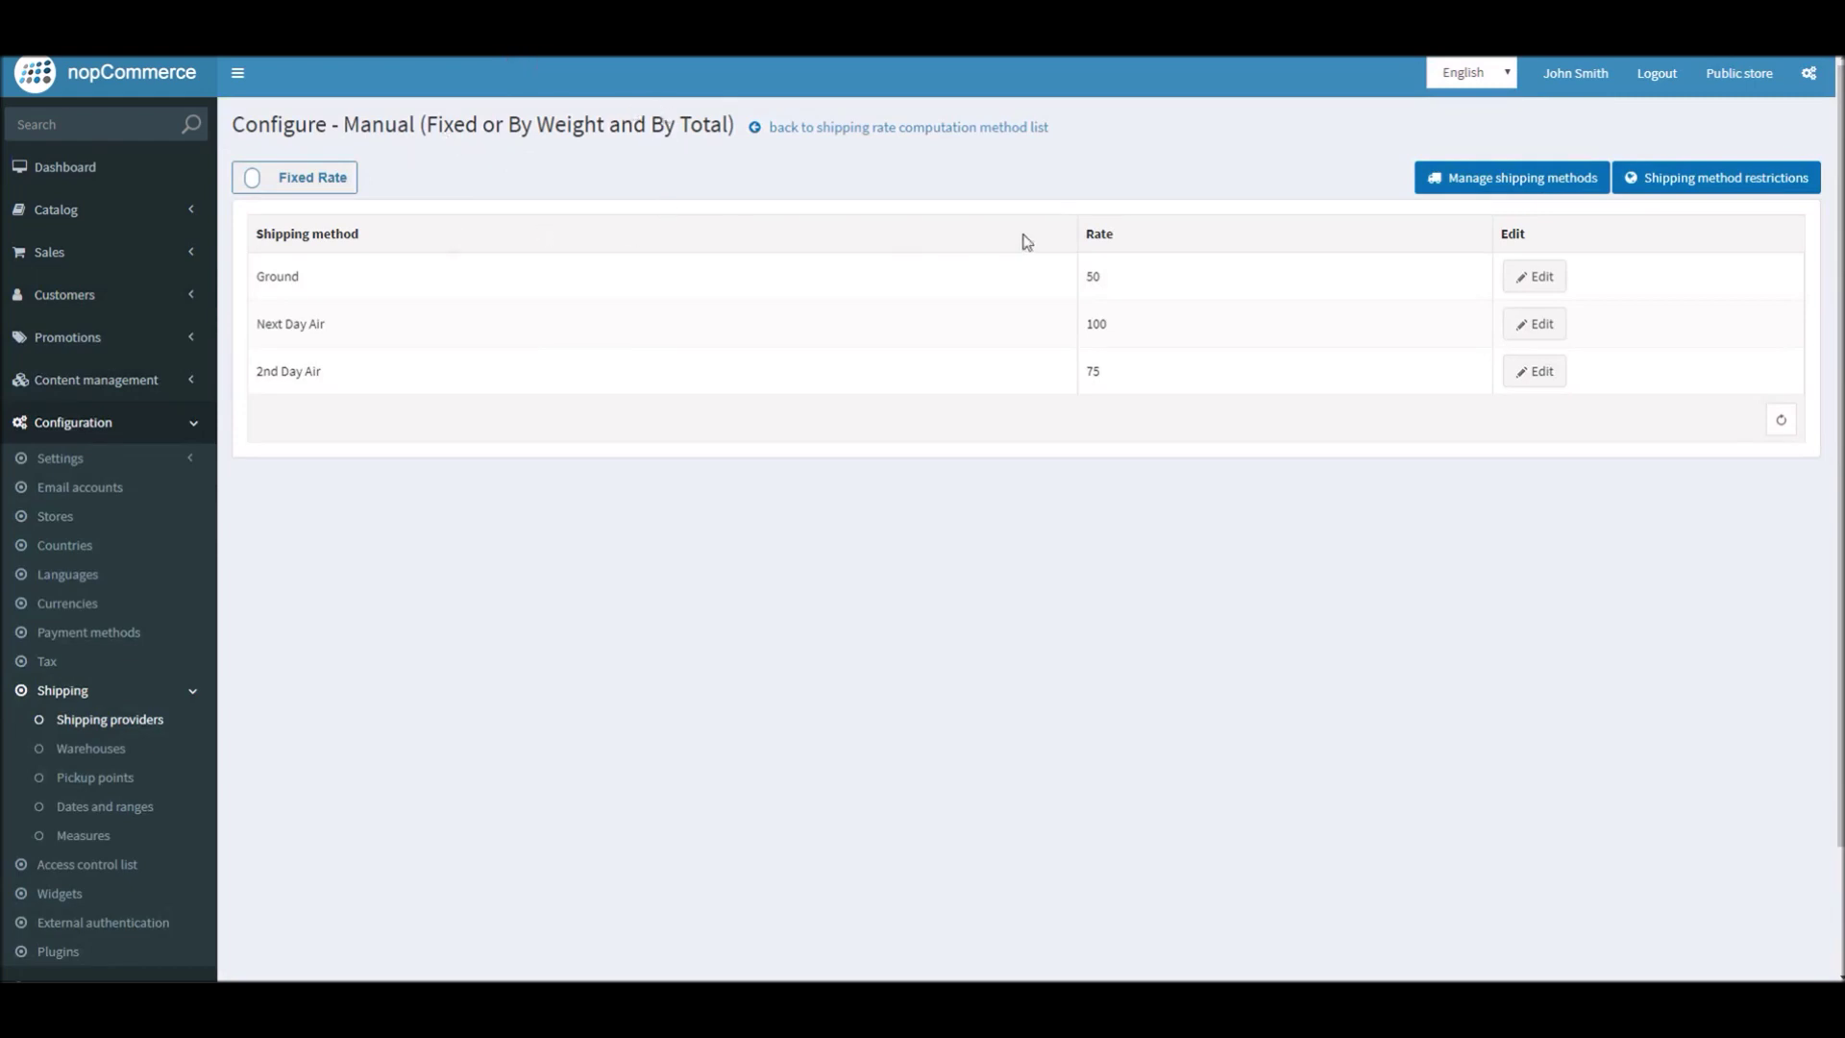
Step: Review the Ground rate and the remaining shipping rates
double_click(1118, 280)
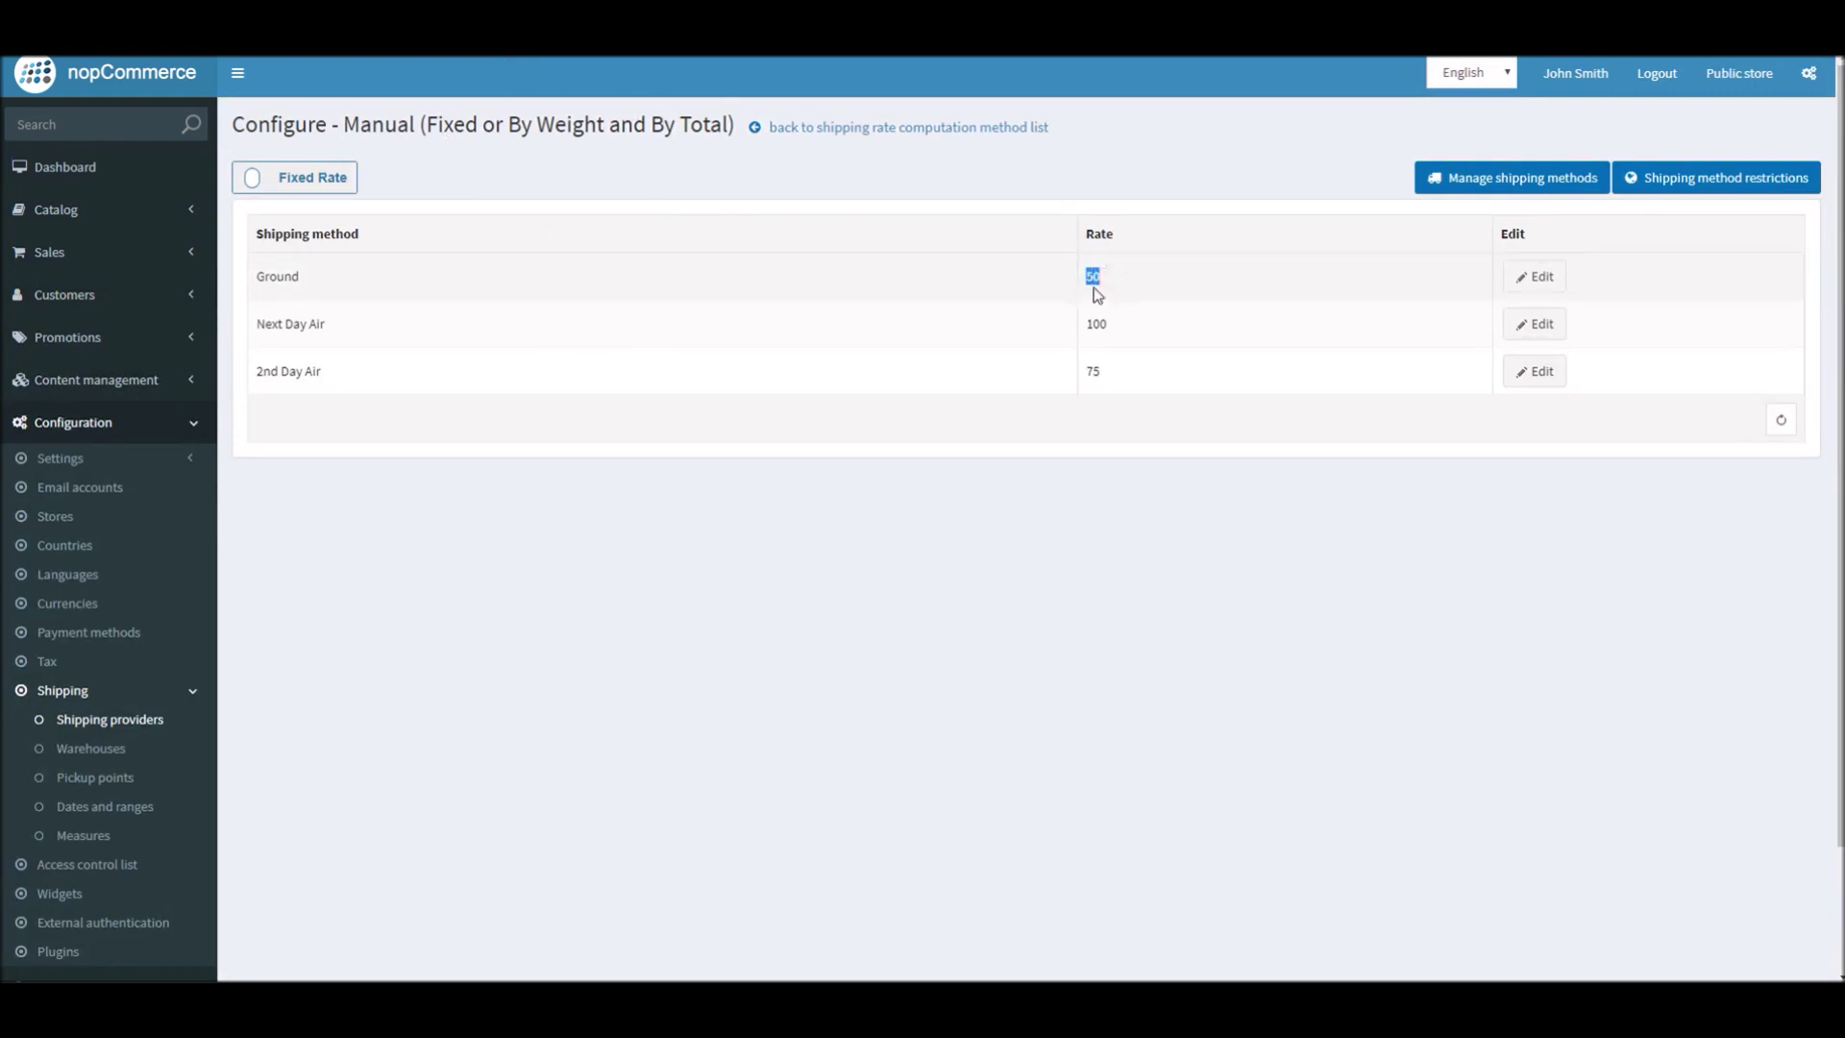
mouse_move(1138, 348)
mouse_down()
mouse_move(1079, 346)
mouse_move(1098, 369)
mouse_up()
click(1099, 370)
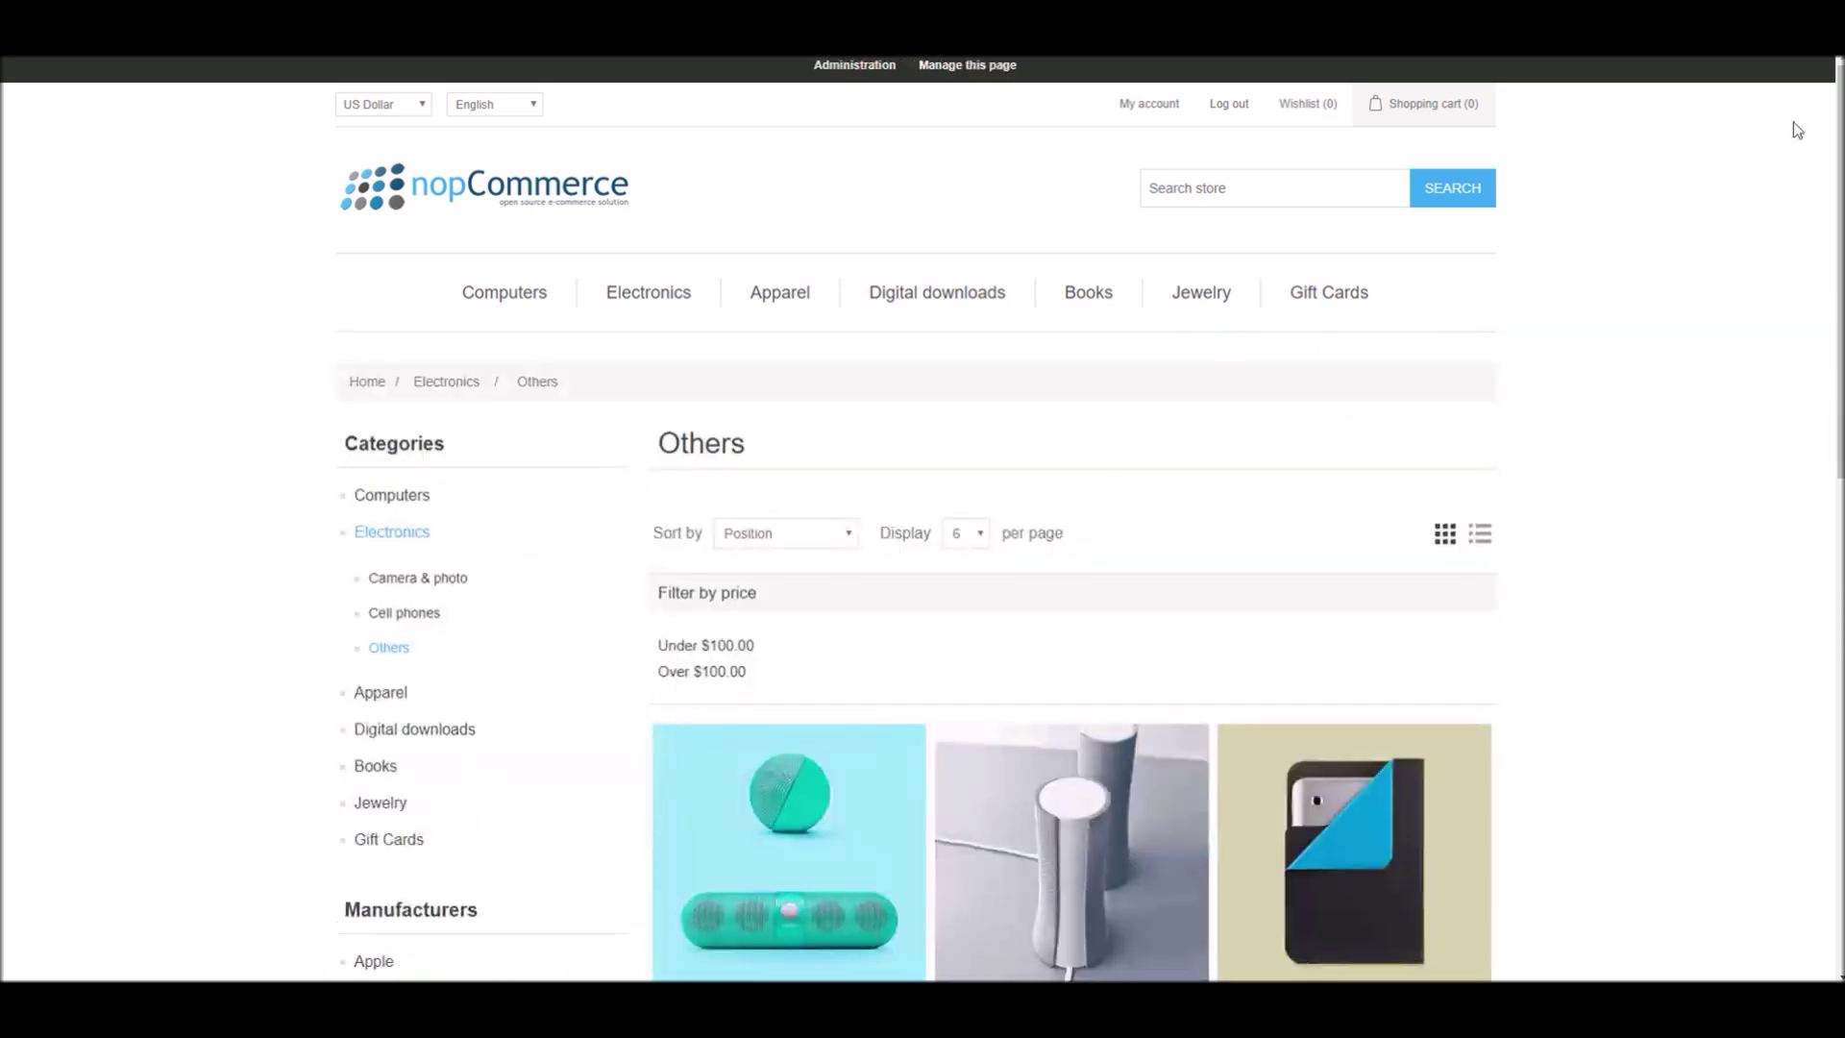
scroll(994, 556, down, 3)
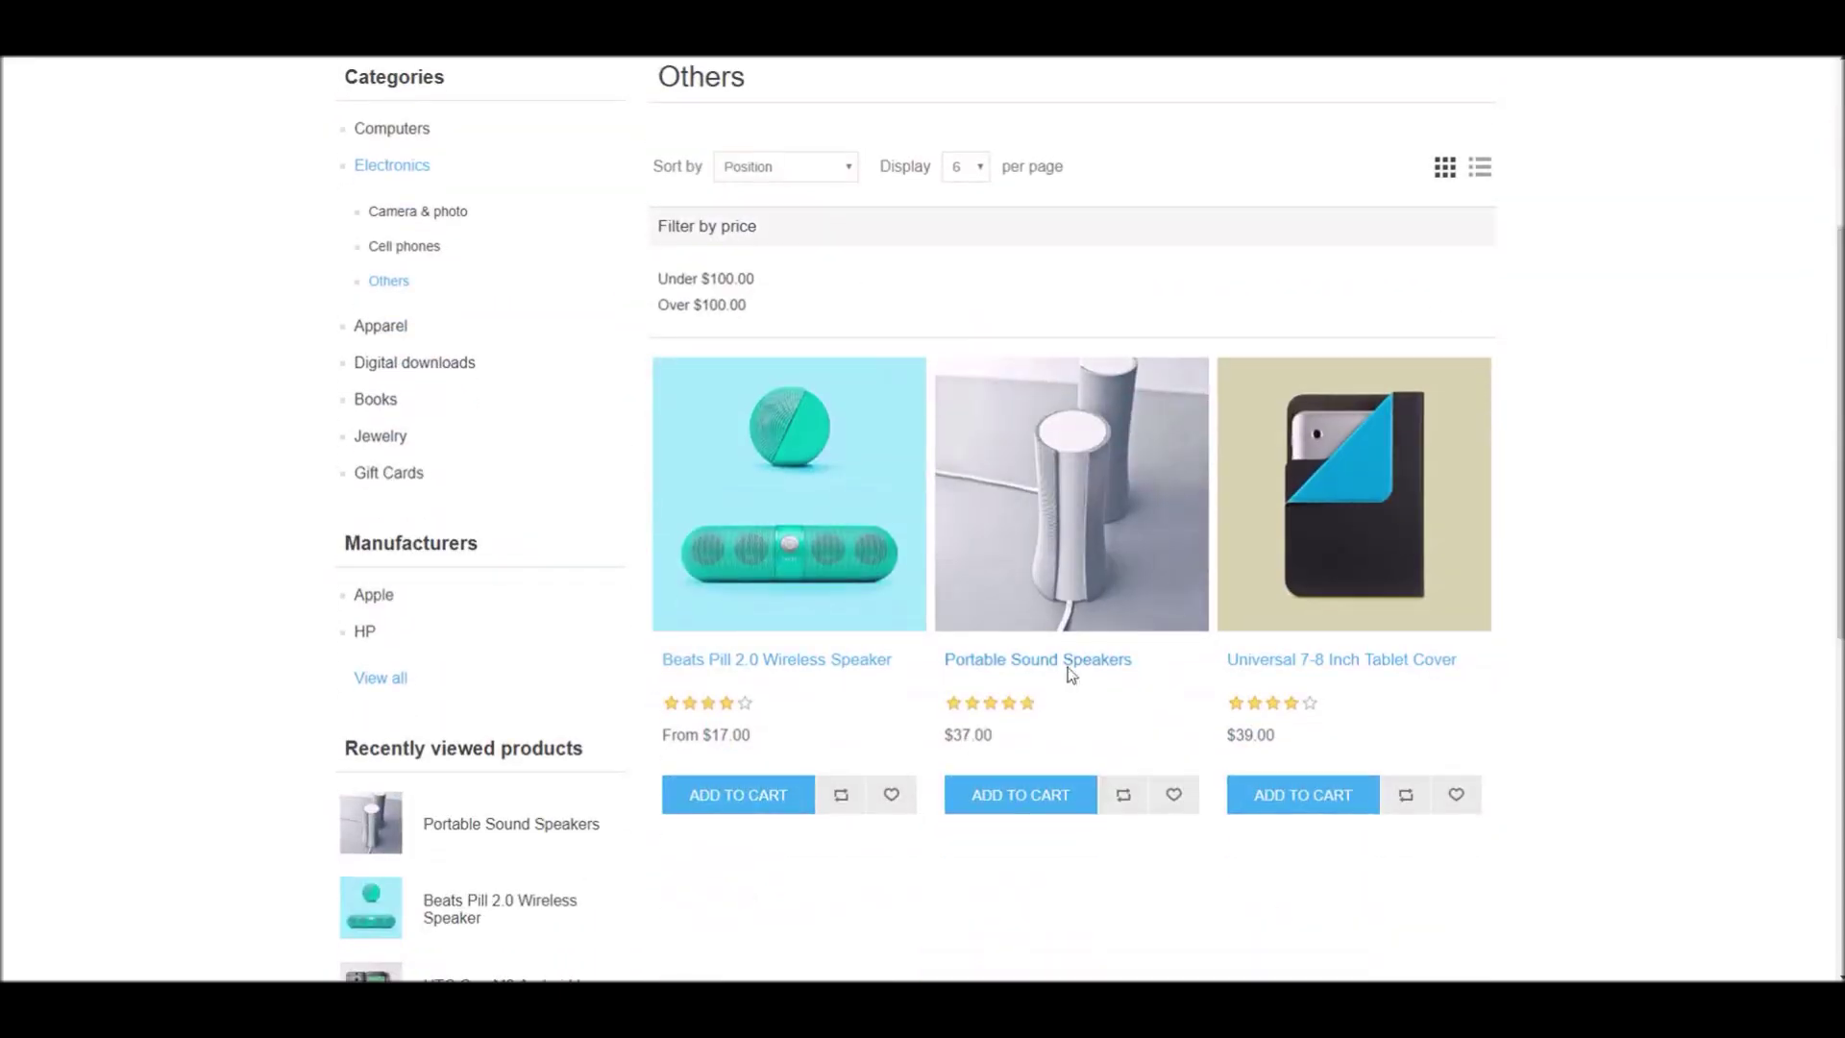
Step: Add Portable Sound Speakers to the cart and check the $37.00 total with $0.00 shipping
click(1026, 797)
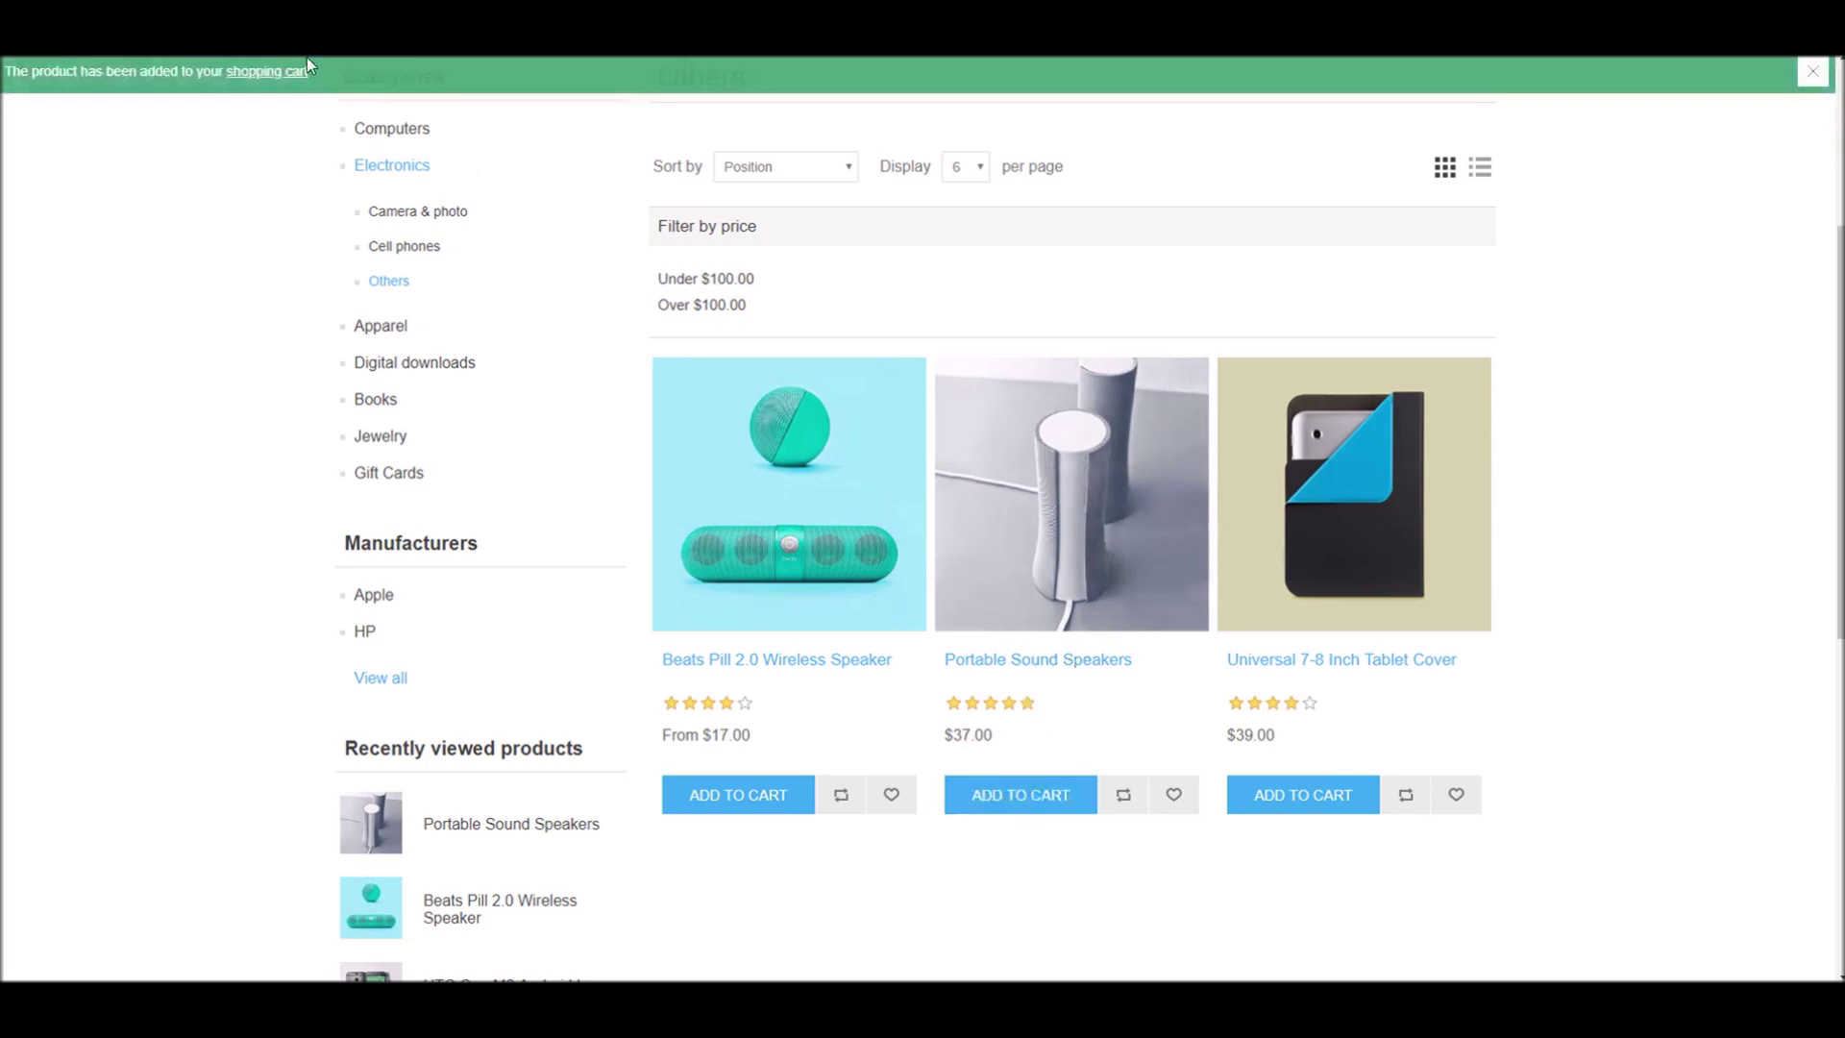
click(262, 79)
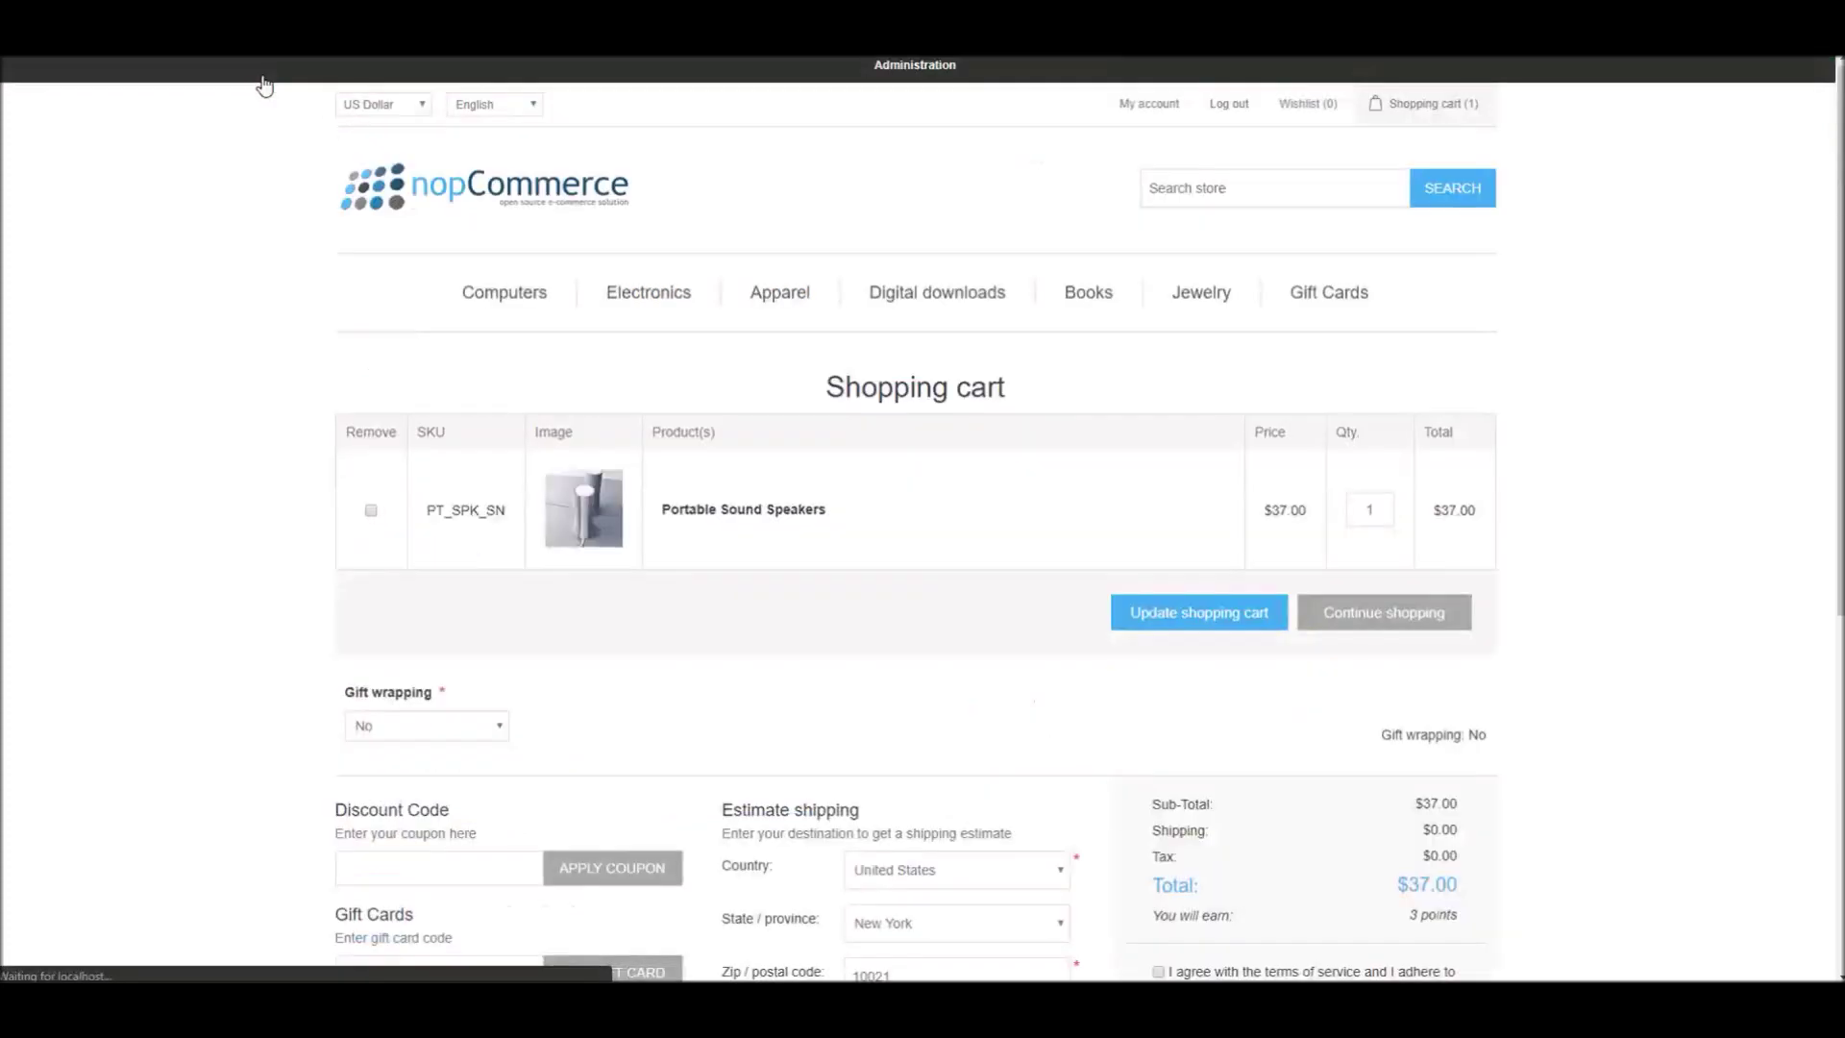
drag(1468, 836, 1420, 841)
click(1434, 836)
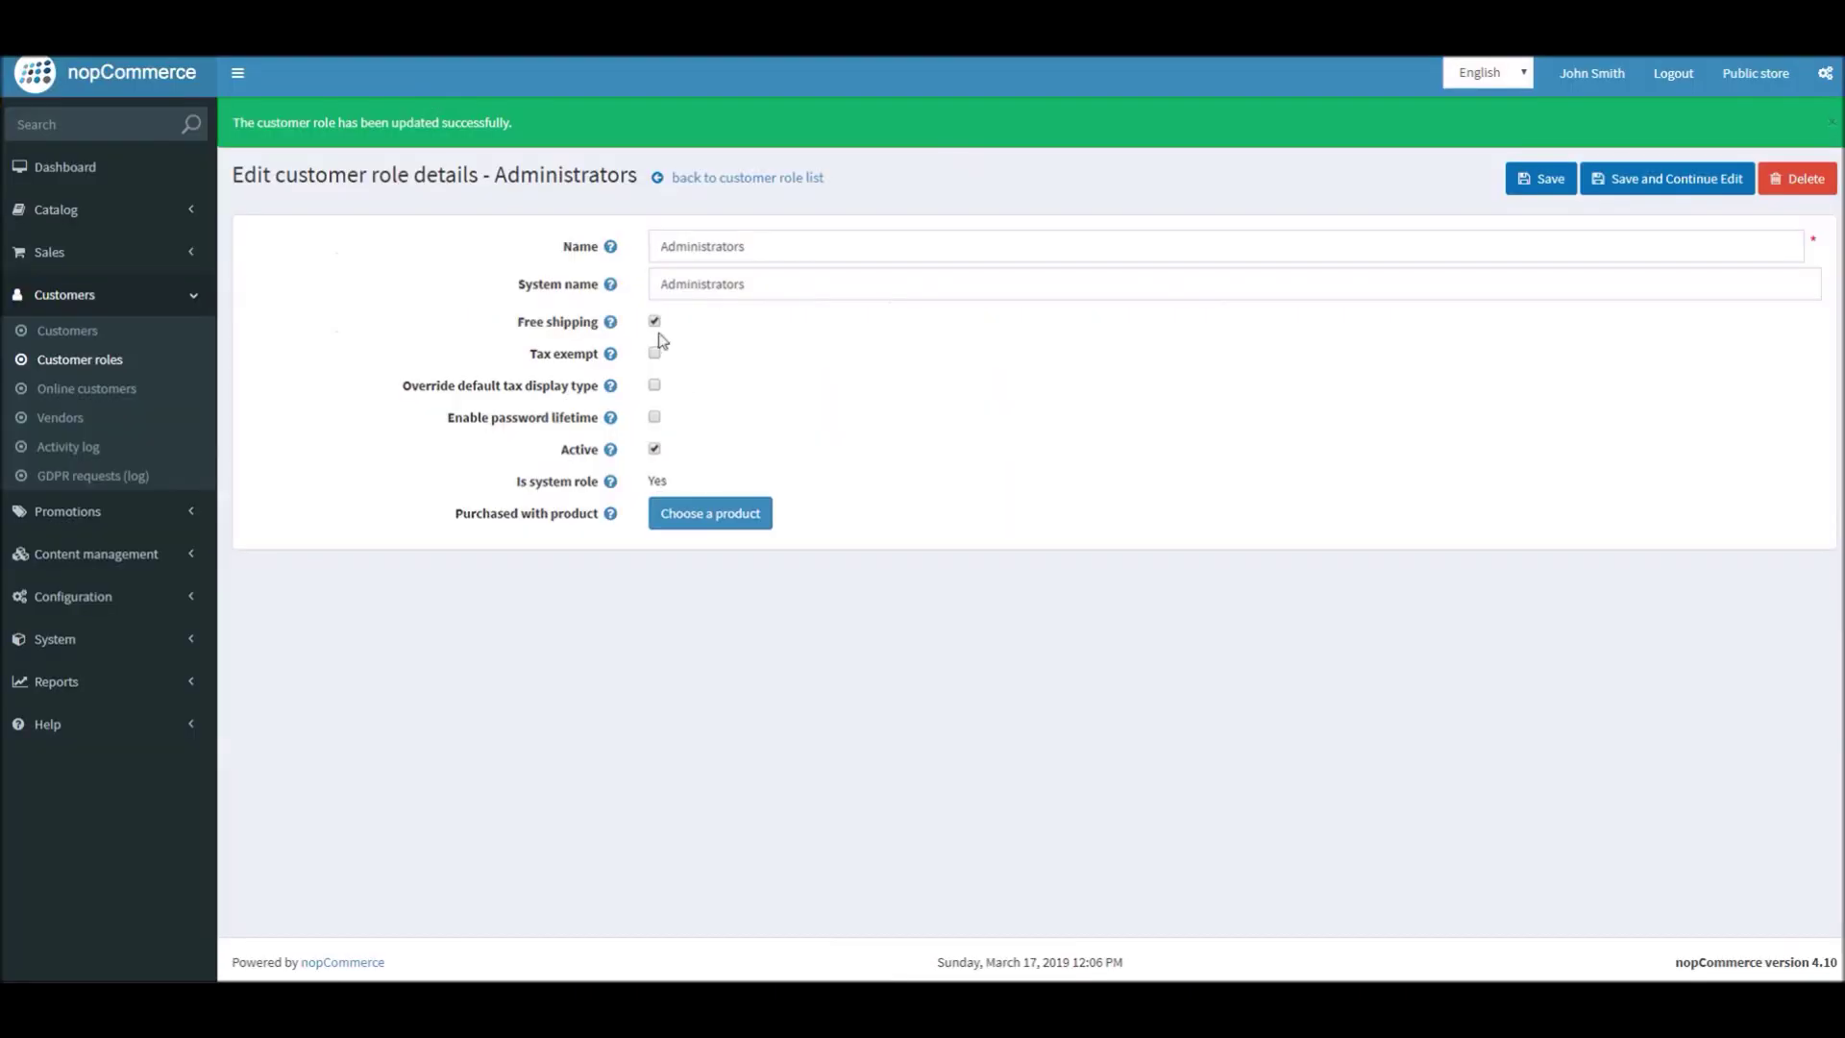
Step: Turn off Administrators' free shipping, then reload the cart showing 'Calculated during checkout'
click(656, 322)
click(1658, 178)
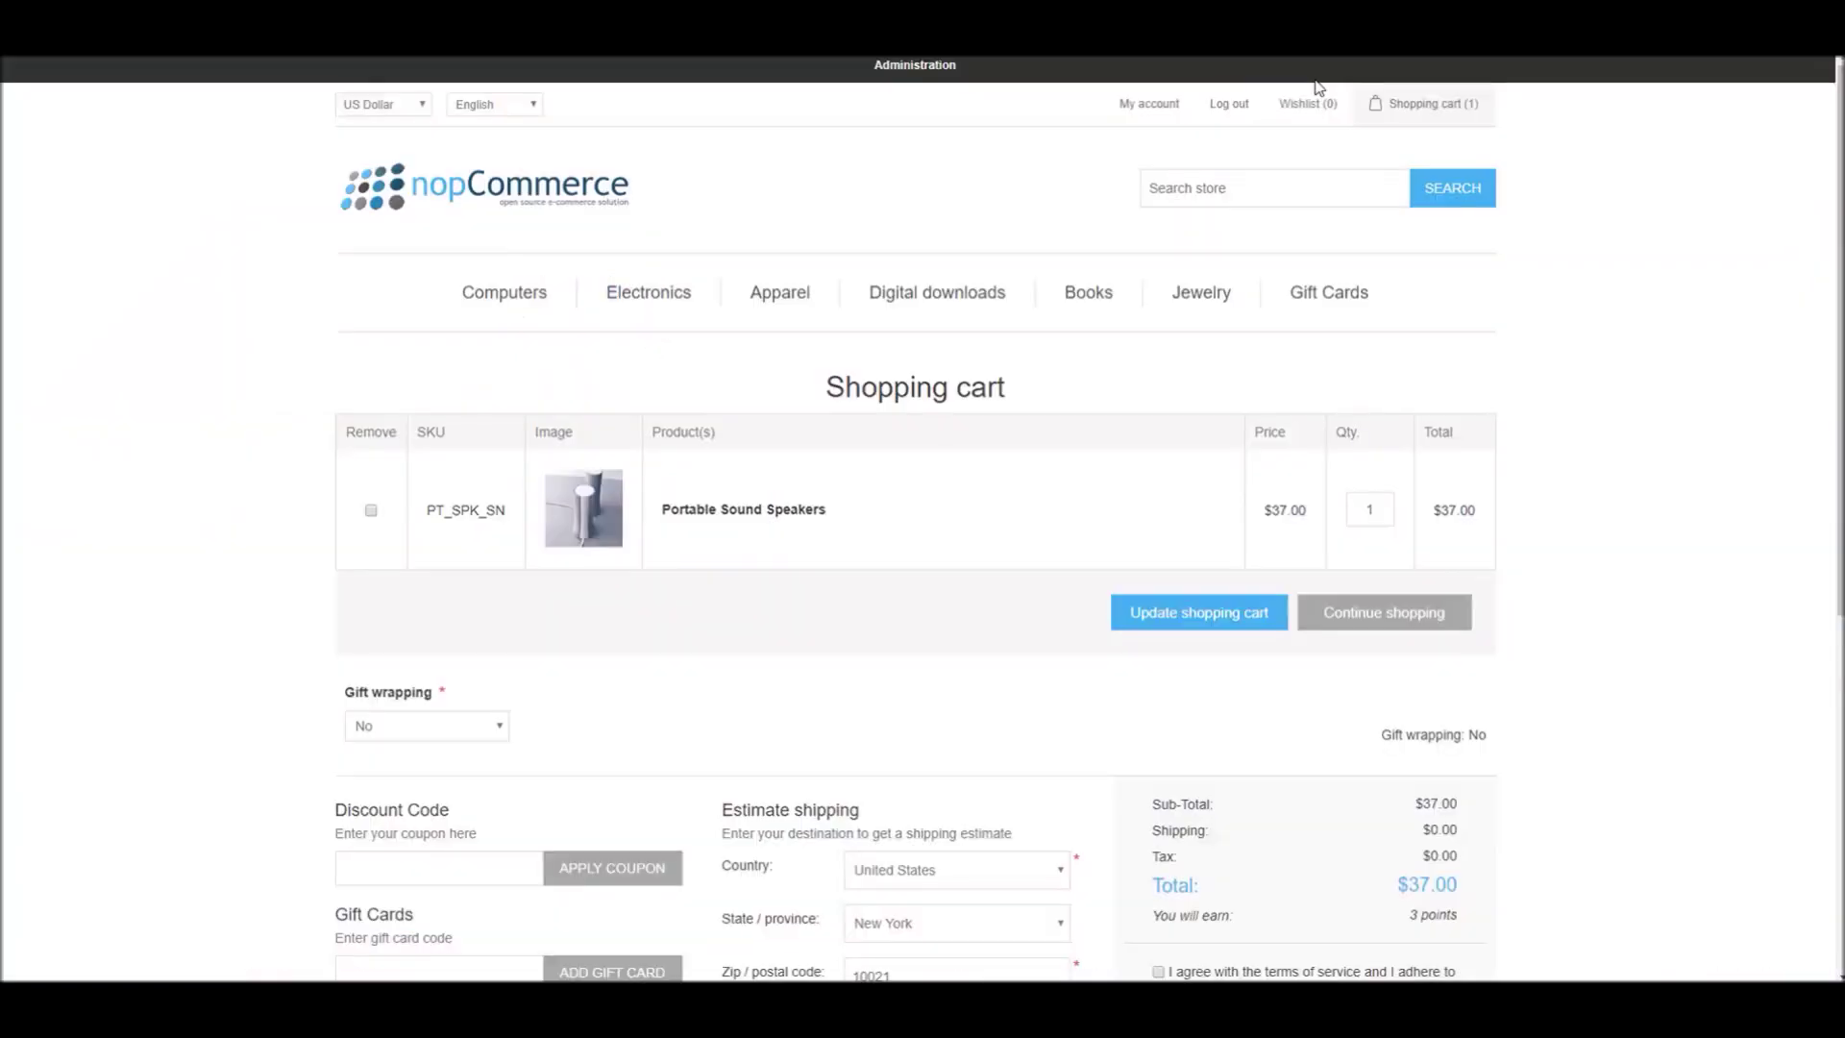
key(F5)
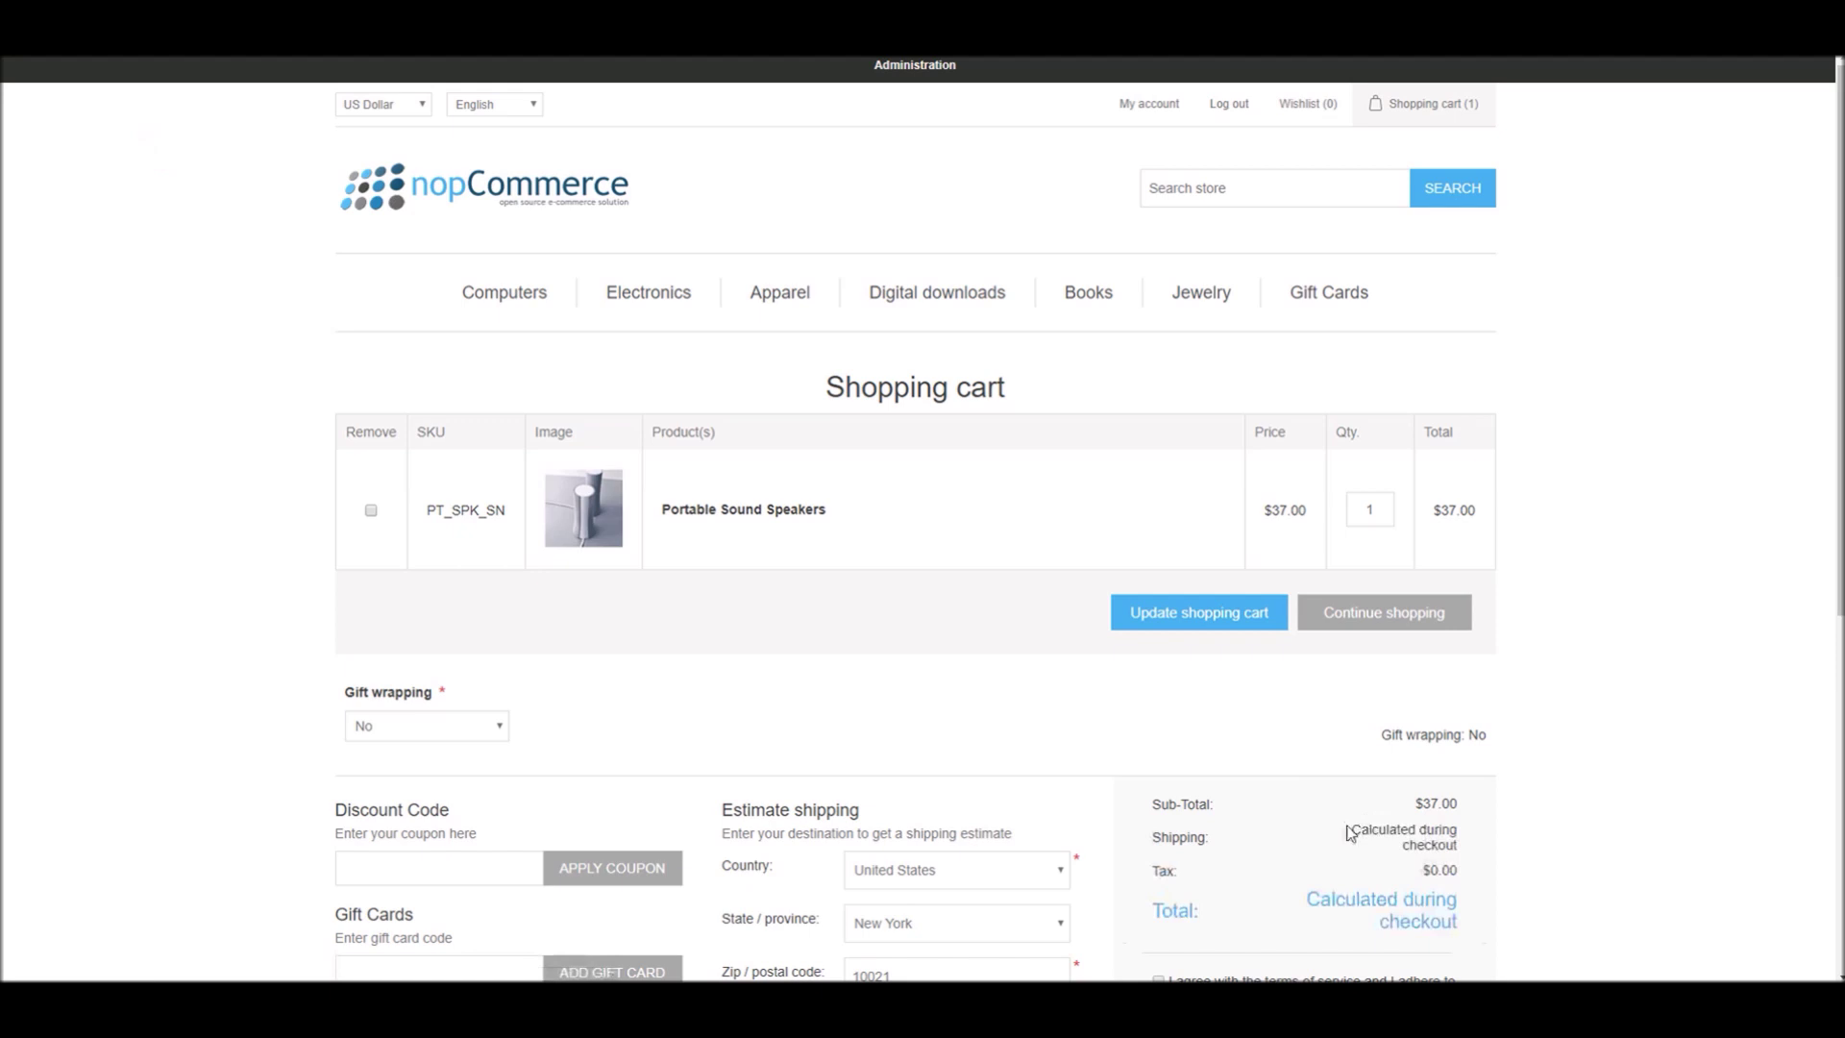
triple_click(1355, 830)
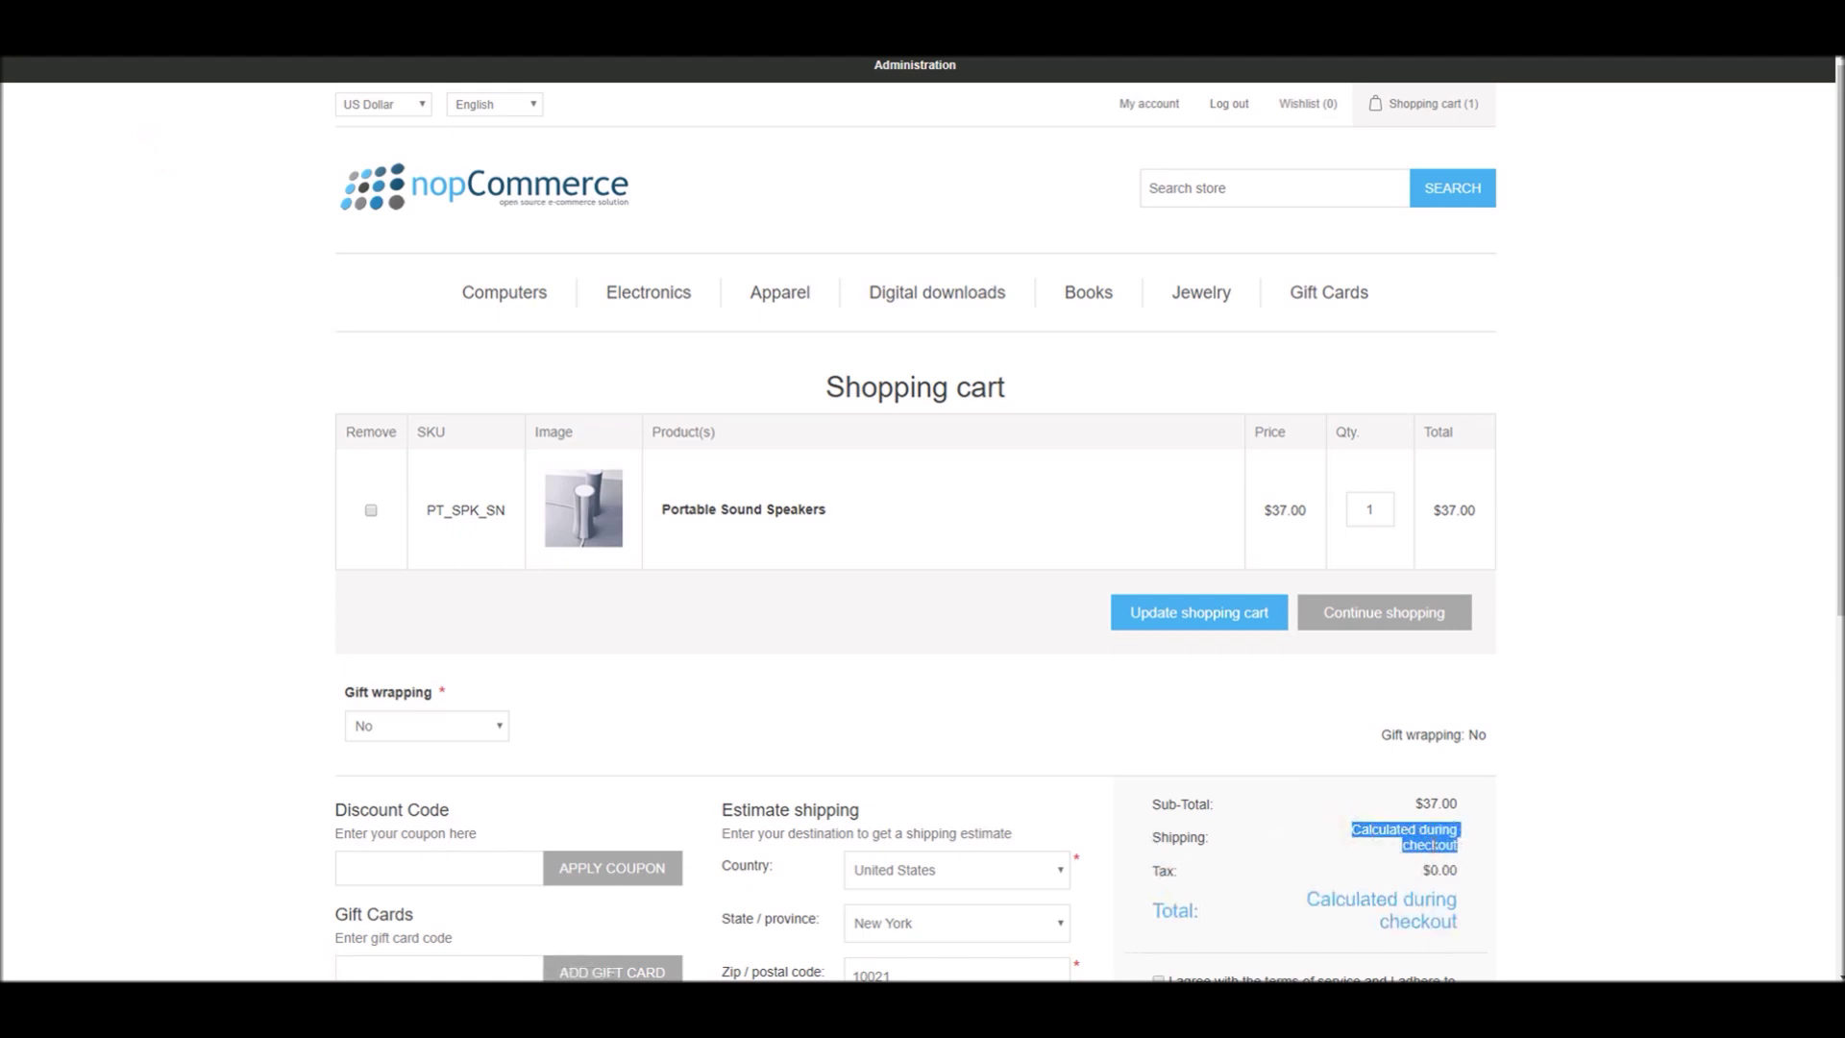